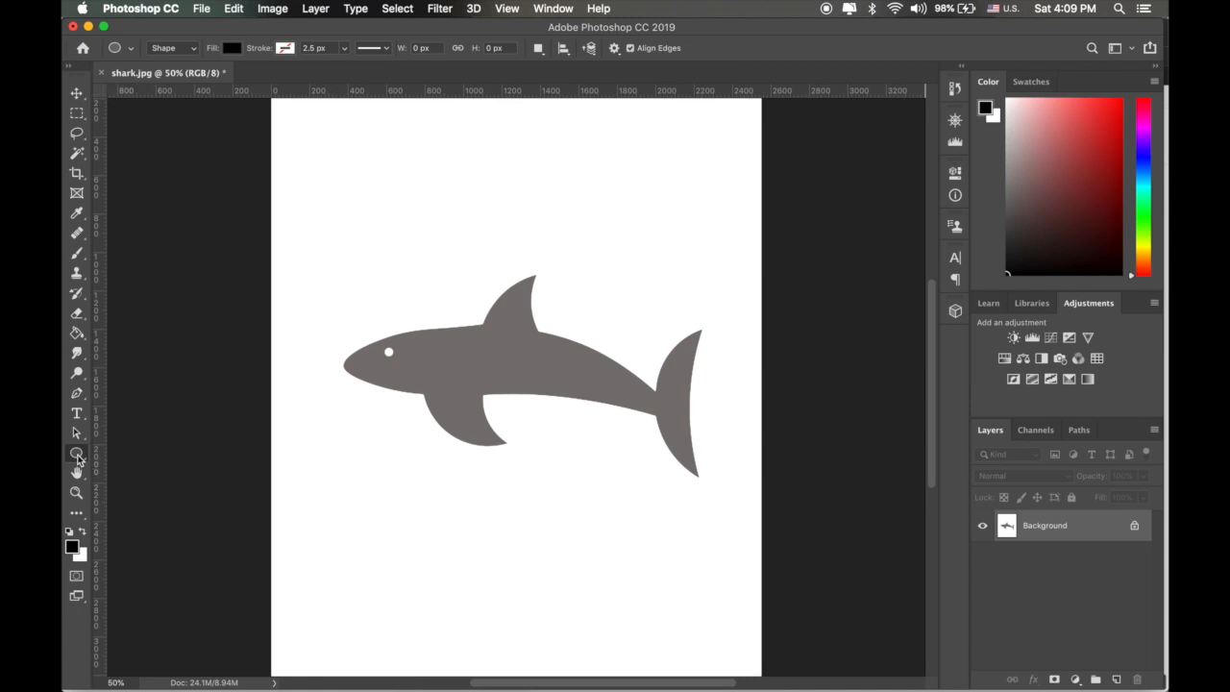
Step: Choose the standard Pen tool from the group of pen tools, keeping it in Path mode
left_click_drag(79, 459, 165, 481)
left_click(77, 394)
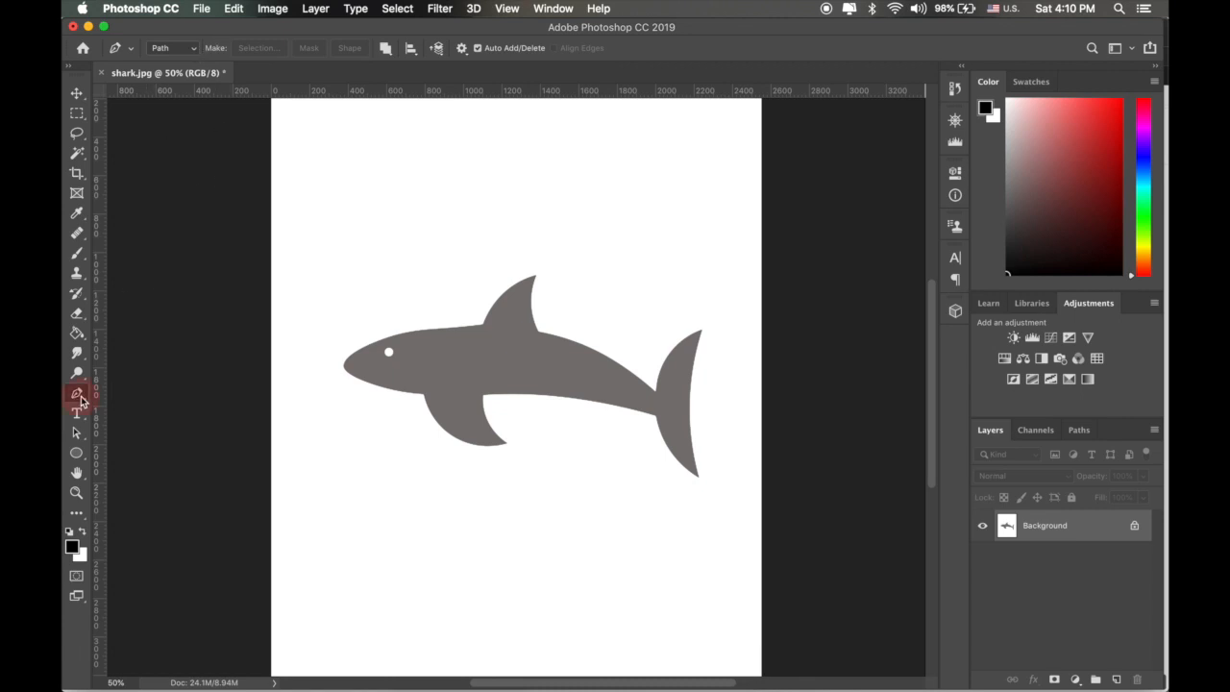
left_click_drag(81, 402, 148, 396)
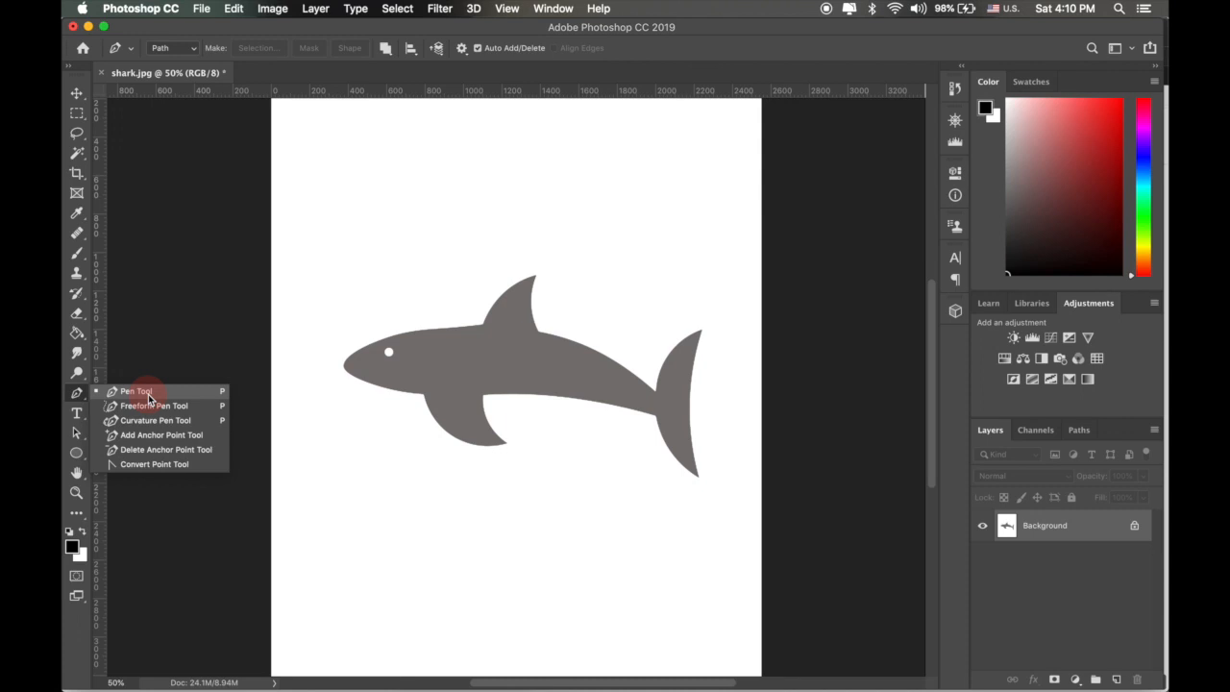
left_click_drag(149, 397, 152, 399)
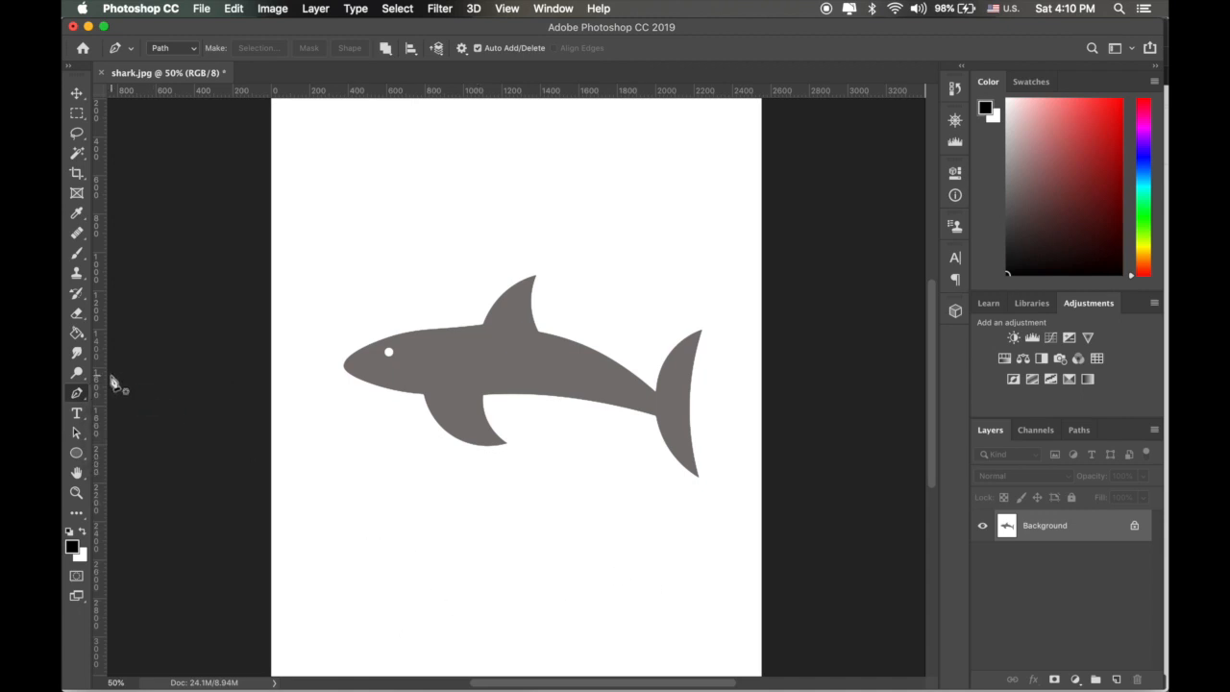
left_click_drag(78, 402, 78, 402)
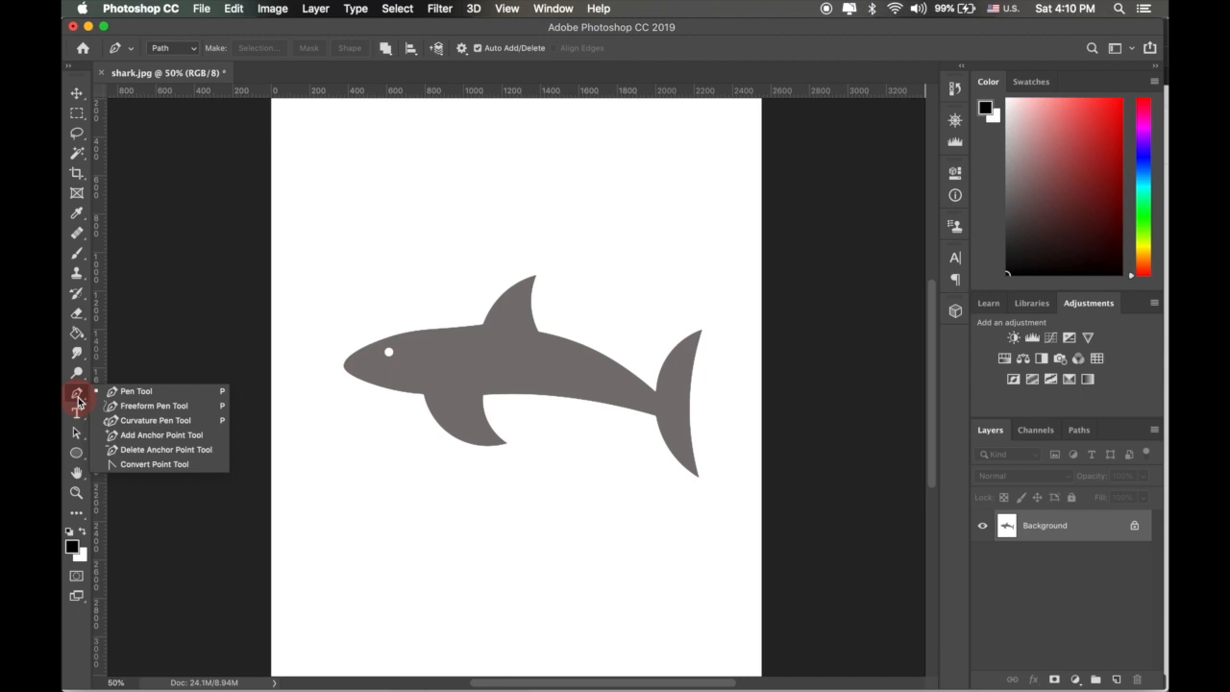
left_click_drag(78, 402, 135, 396)
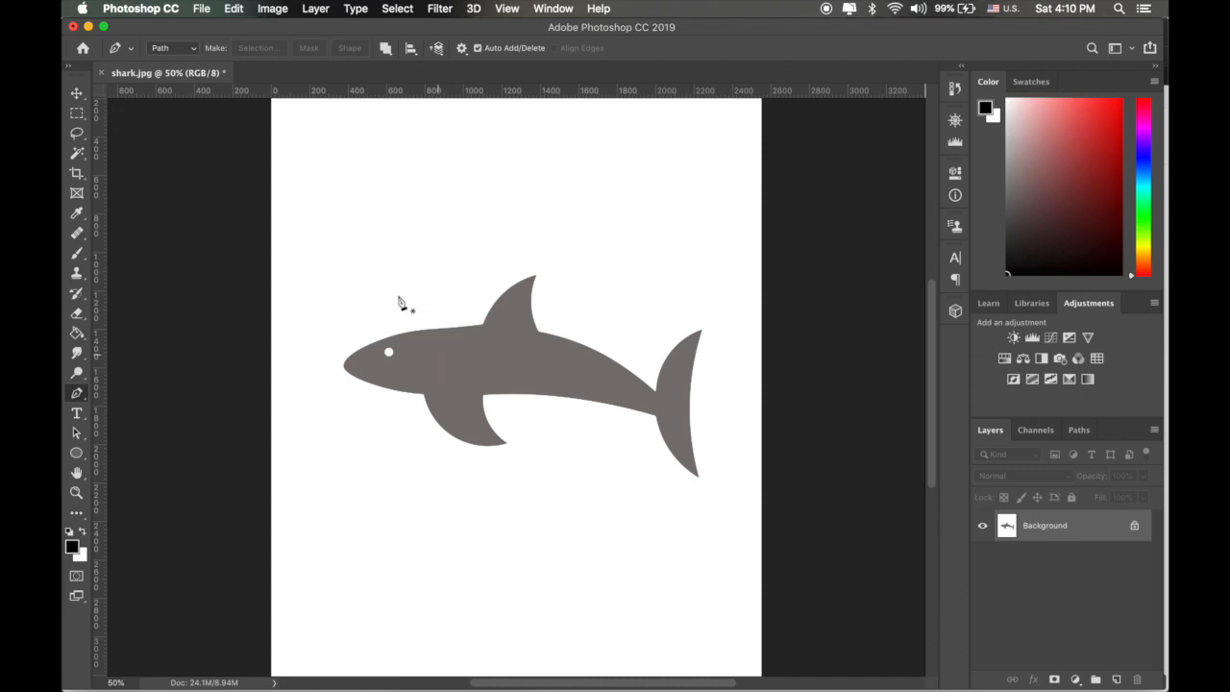
Step: Draw a closed zigzag path of straight segments in the white area above the shark, ending on the starting anchor point
left_click(308, 151)
left_click(569, 138)
left_click(675, 202)
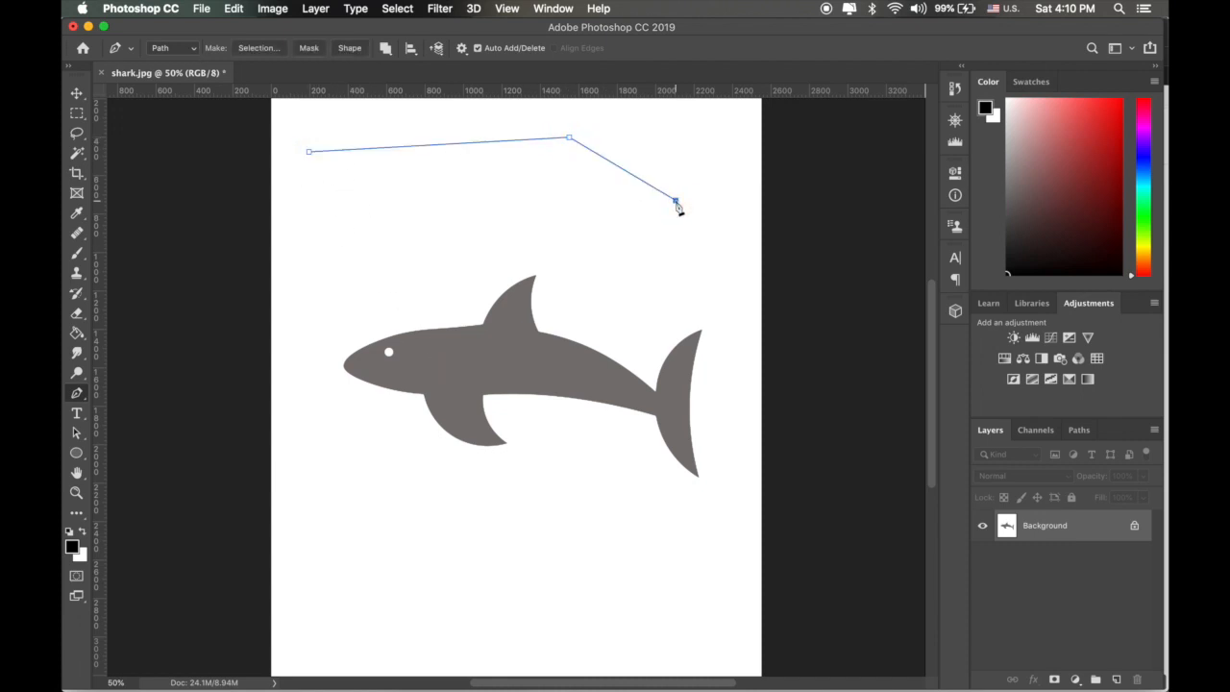
left_click(715, 273)
left_click(650, 242)
left_click(632, 333)
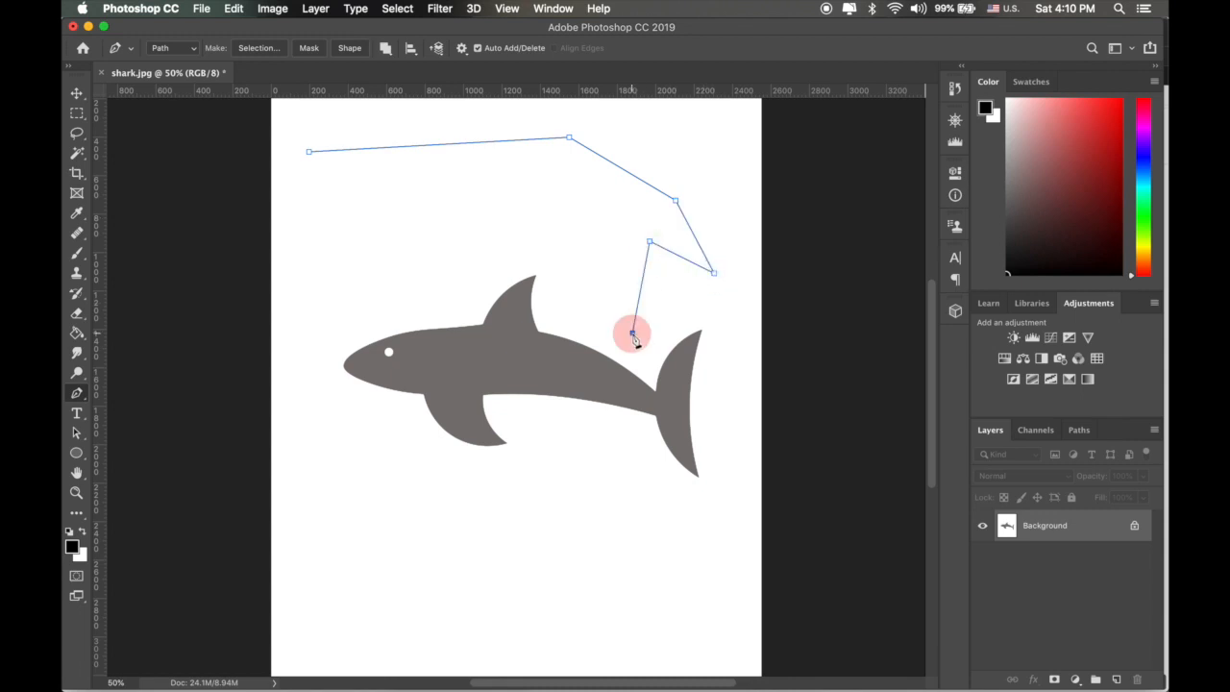
left_click(587, 248)
left_click(534, 254)
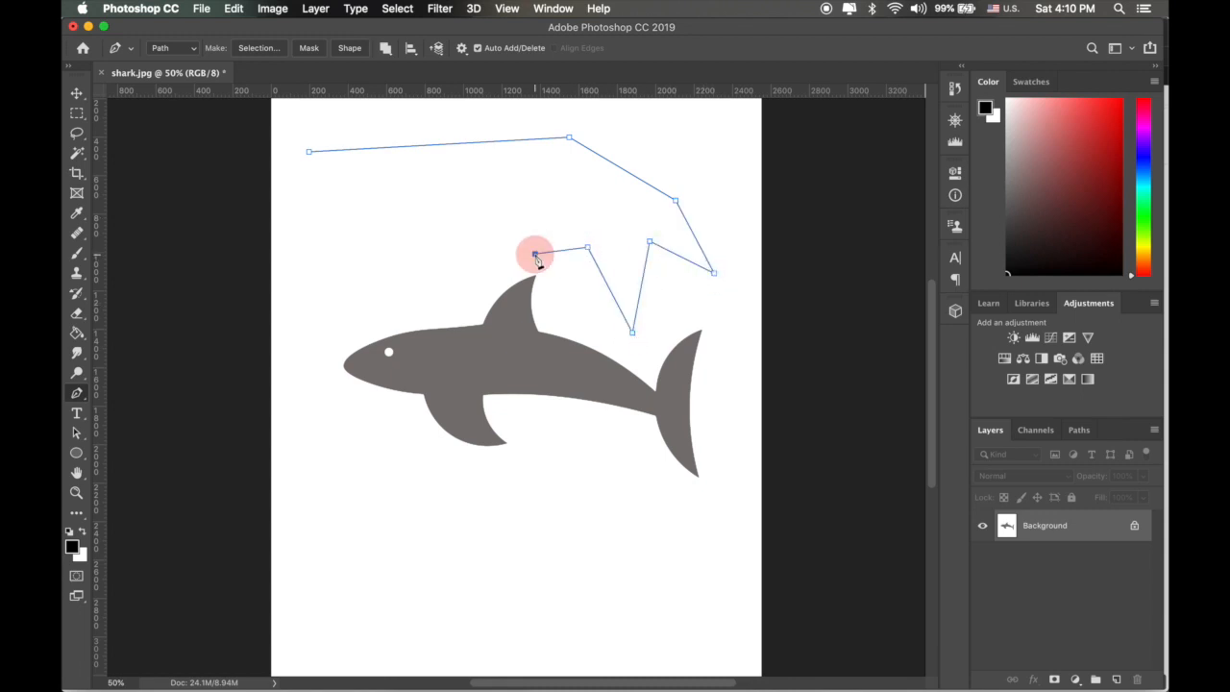
left_click(459, 291)
left_click(470, 221)
left_click(387, 258)
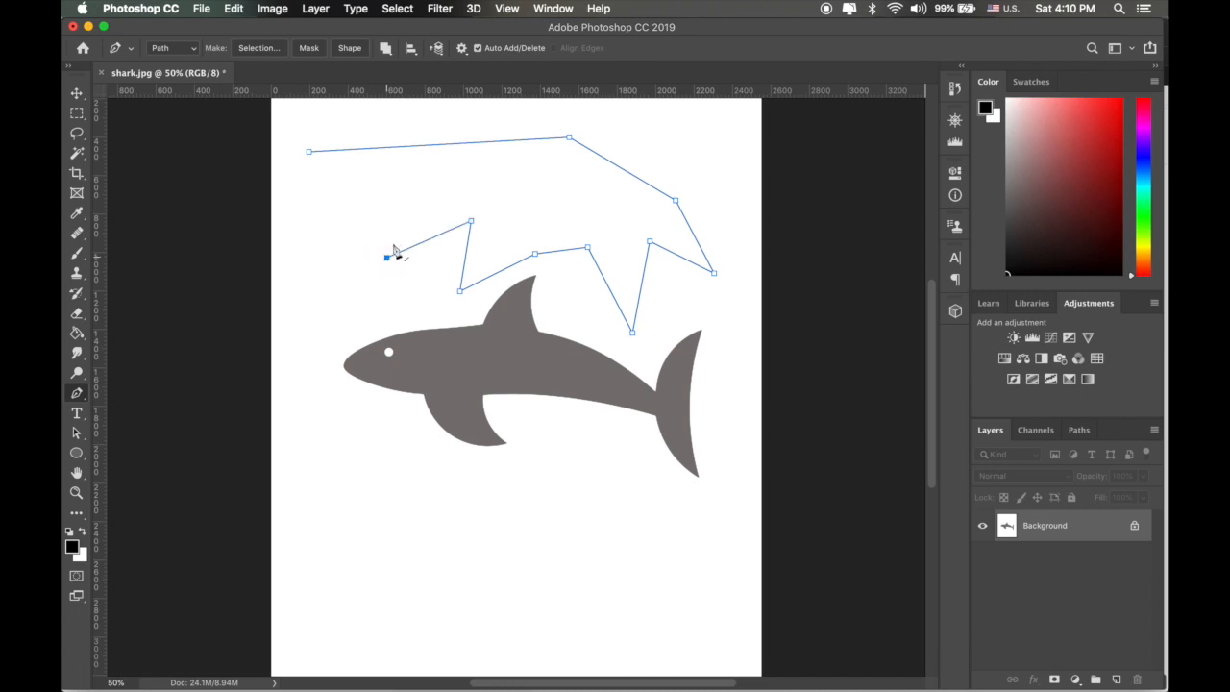
left_click(413, 199)
left_click(324, 264)
left_click(350, 205)
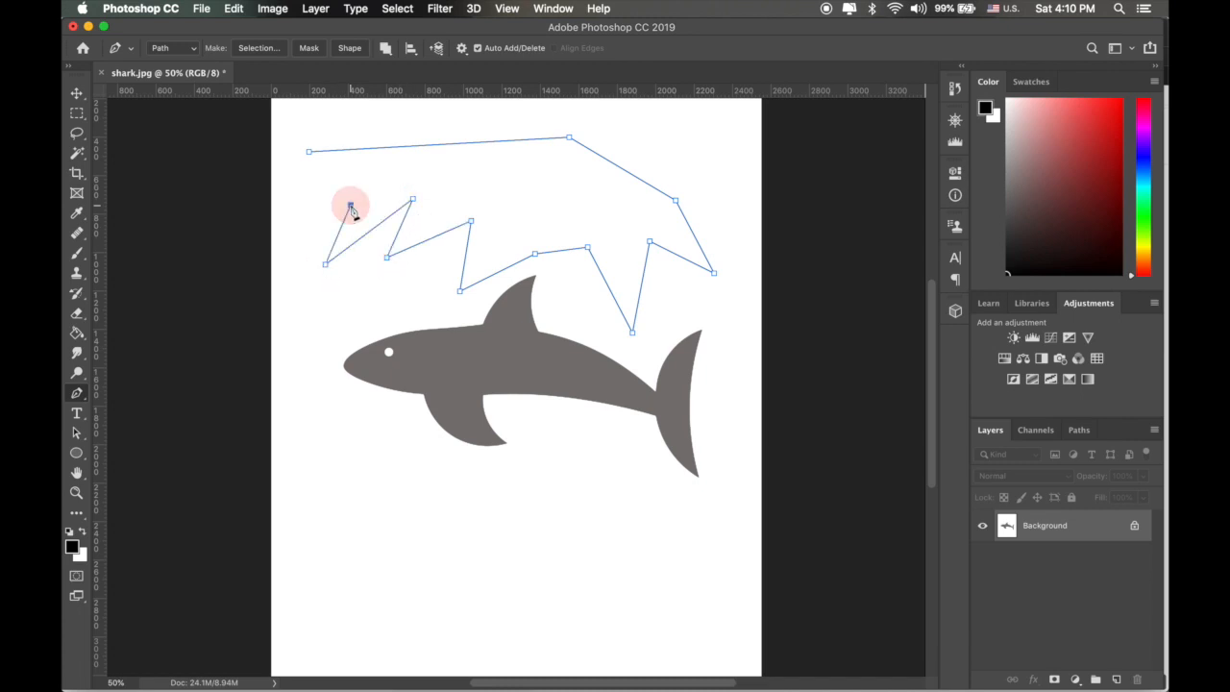
left_click(309, 153)
Step: Delete two spike anchor points on the zigzag path's lower edge and add four new anchor points along its straight segments
left_click(472, 225)
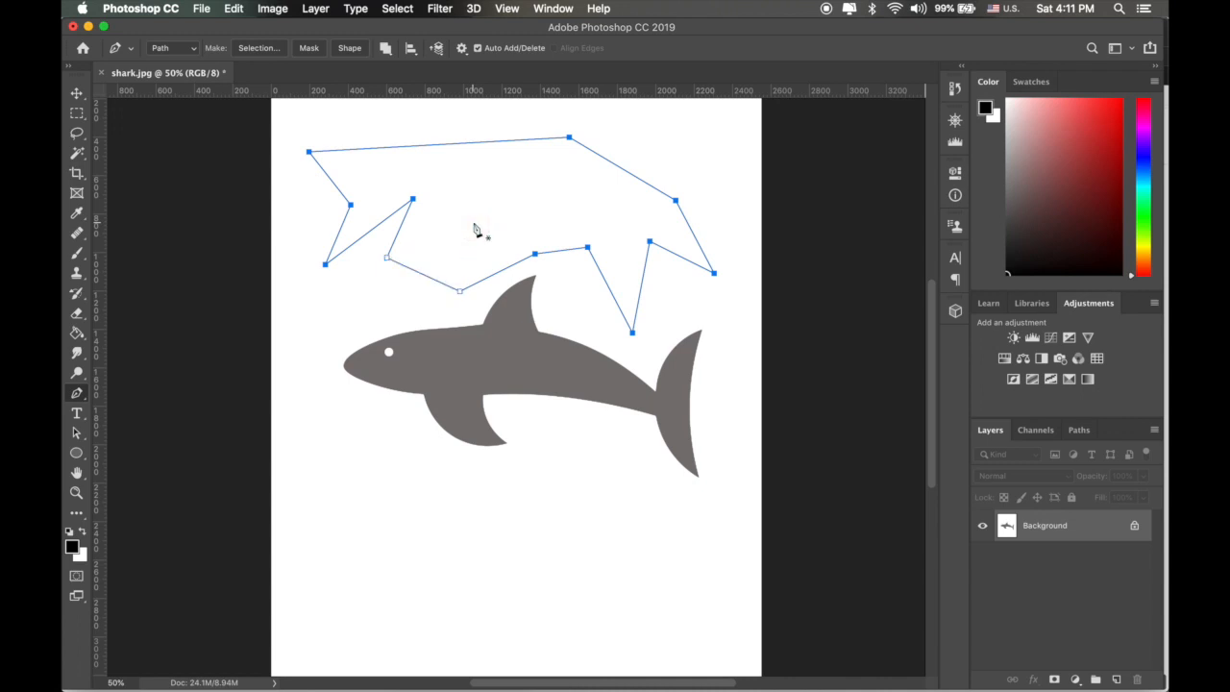
left_click(413, 202)
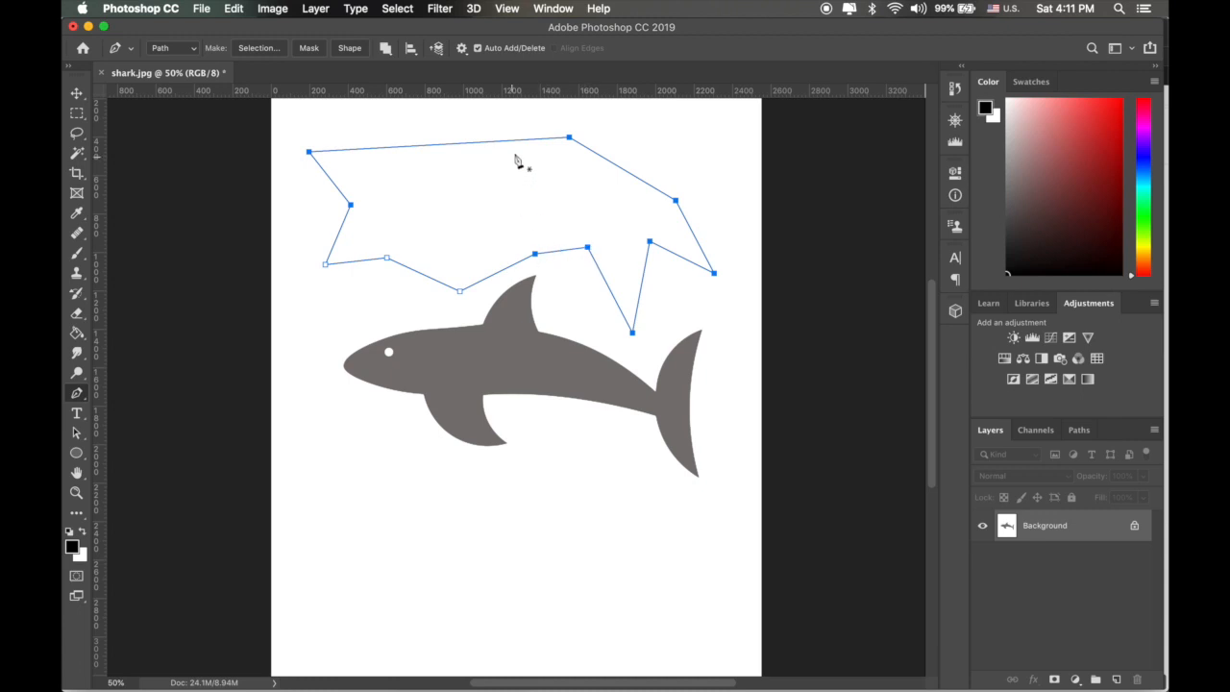
left_click(447, 145)
left_click(622, 171)
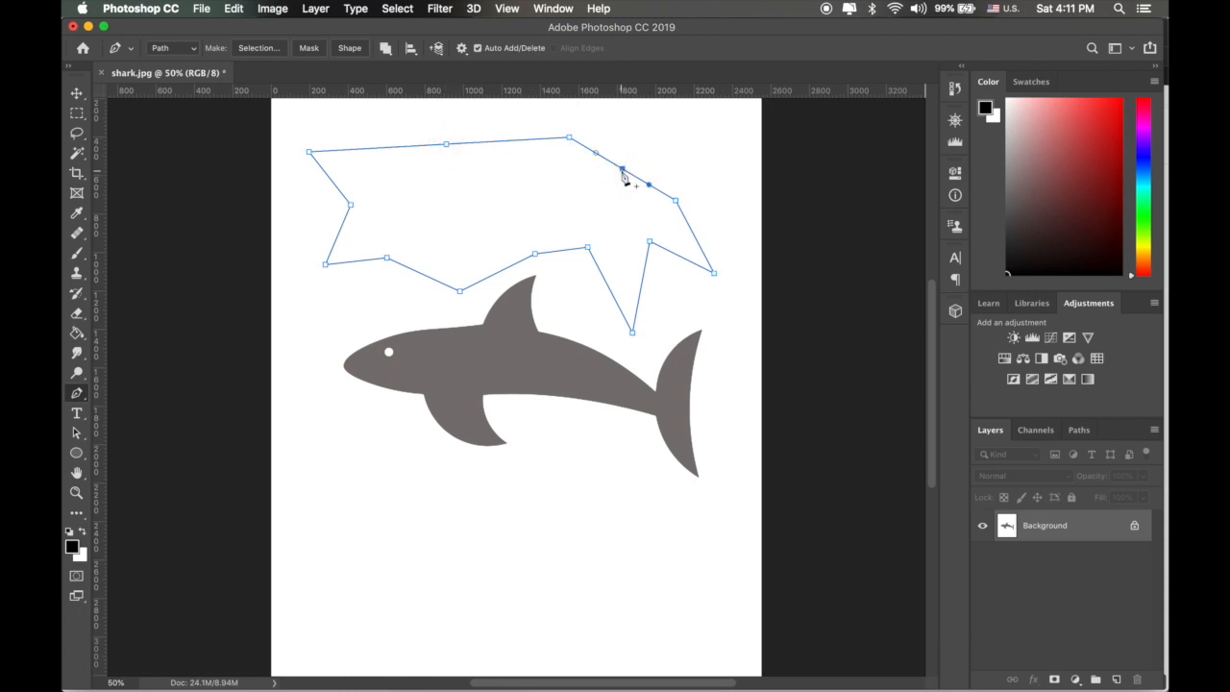
left_click(676, 255)
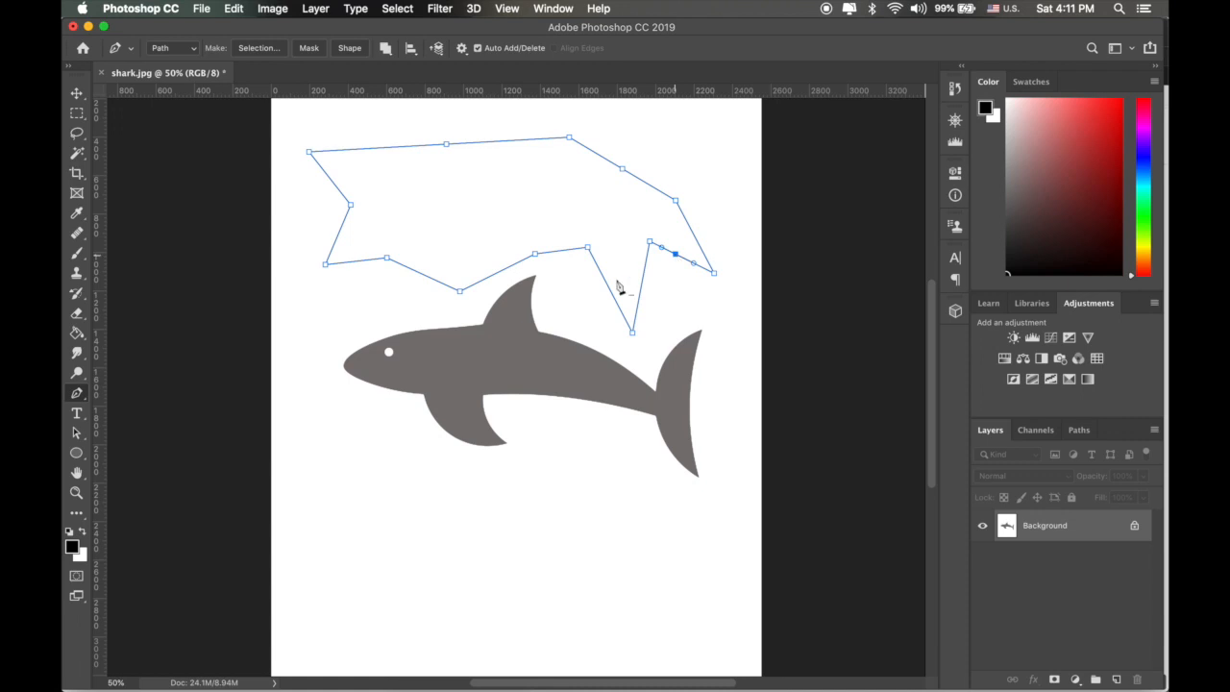
left_click(499, 274)
Step: Try the Add Anchor Point tool, return to the standard Pen tool and delete the entire straight-segment path
left_click(78, 395)
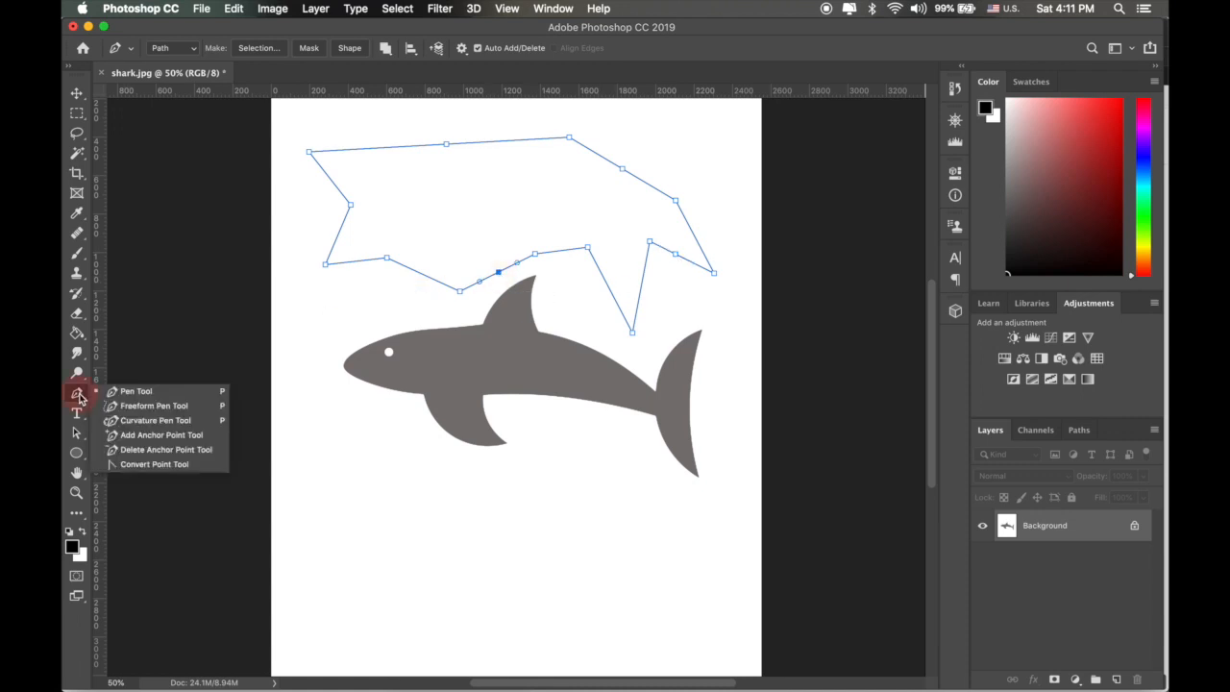
left_click(162, 434)
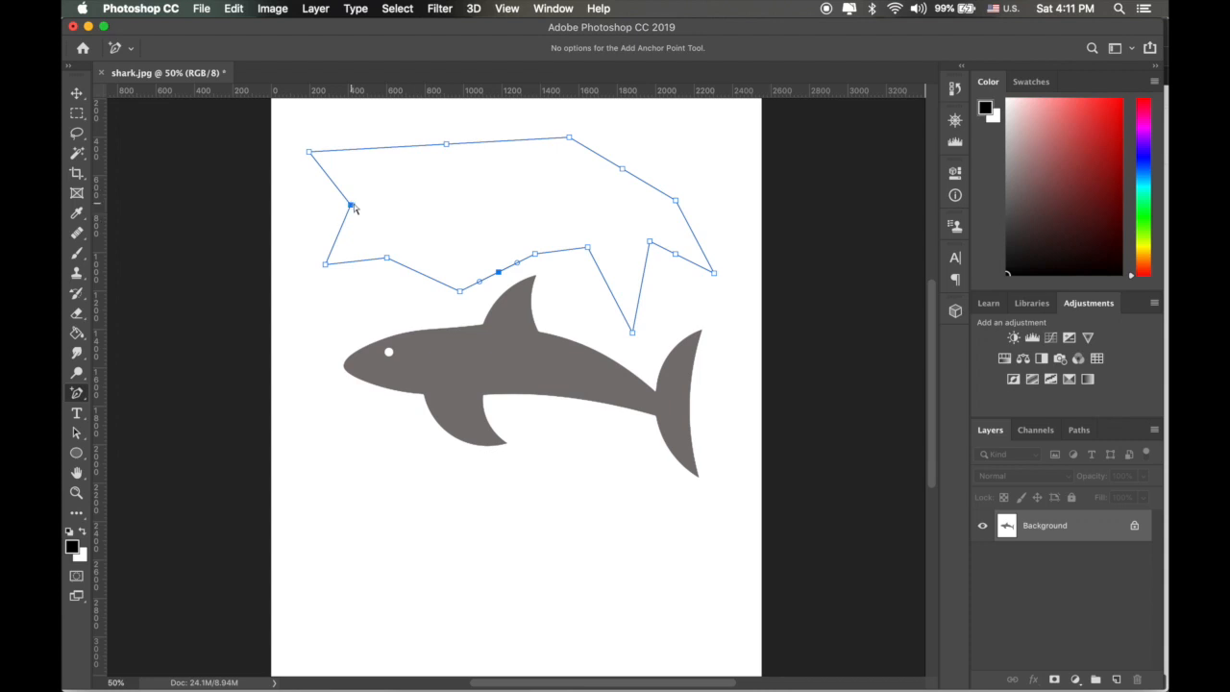
left_click(78, 396)
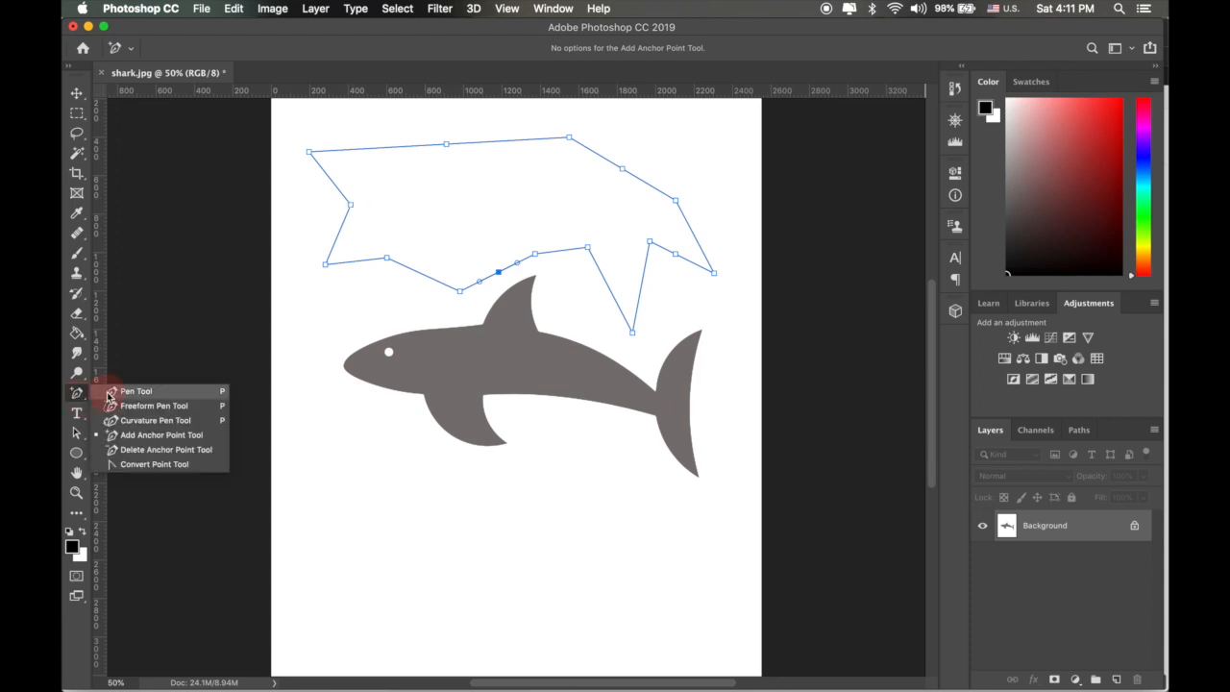
left_click(112, 393)
key("BackSpace")
key("BackSpace")
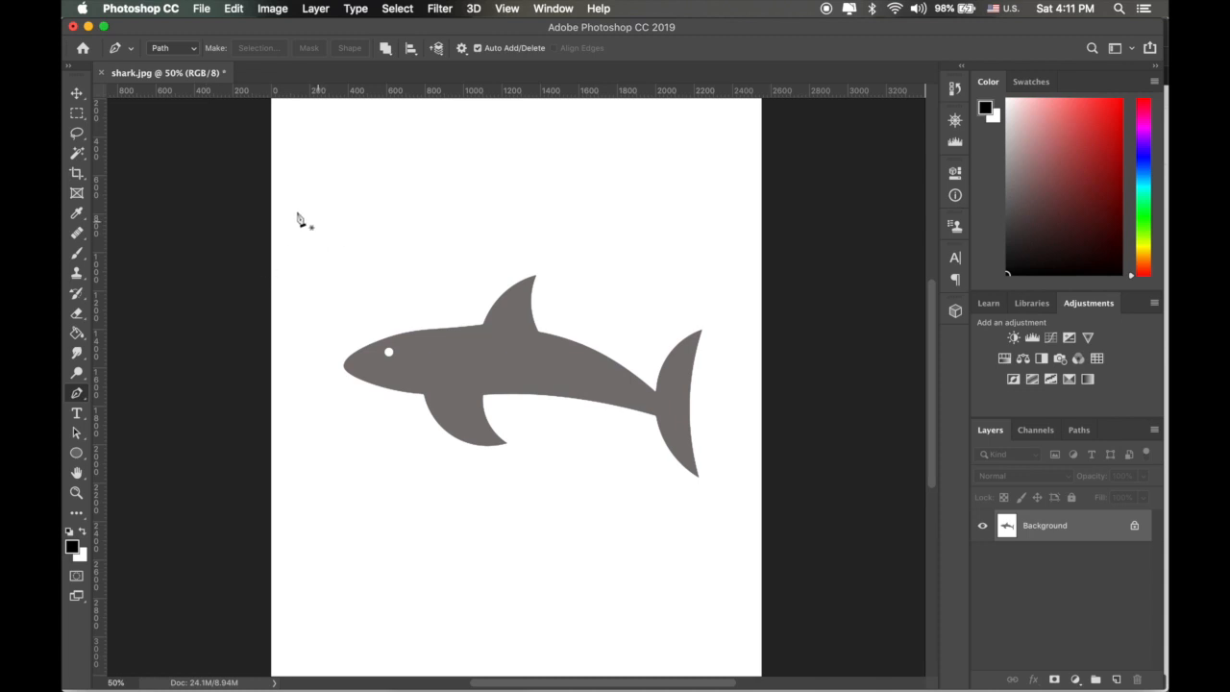
Step: Draw a closed wavy path of smooth curves around and across the shark, closing it on the starting point near the snout
left_click(300, 330)
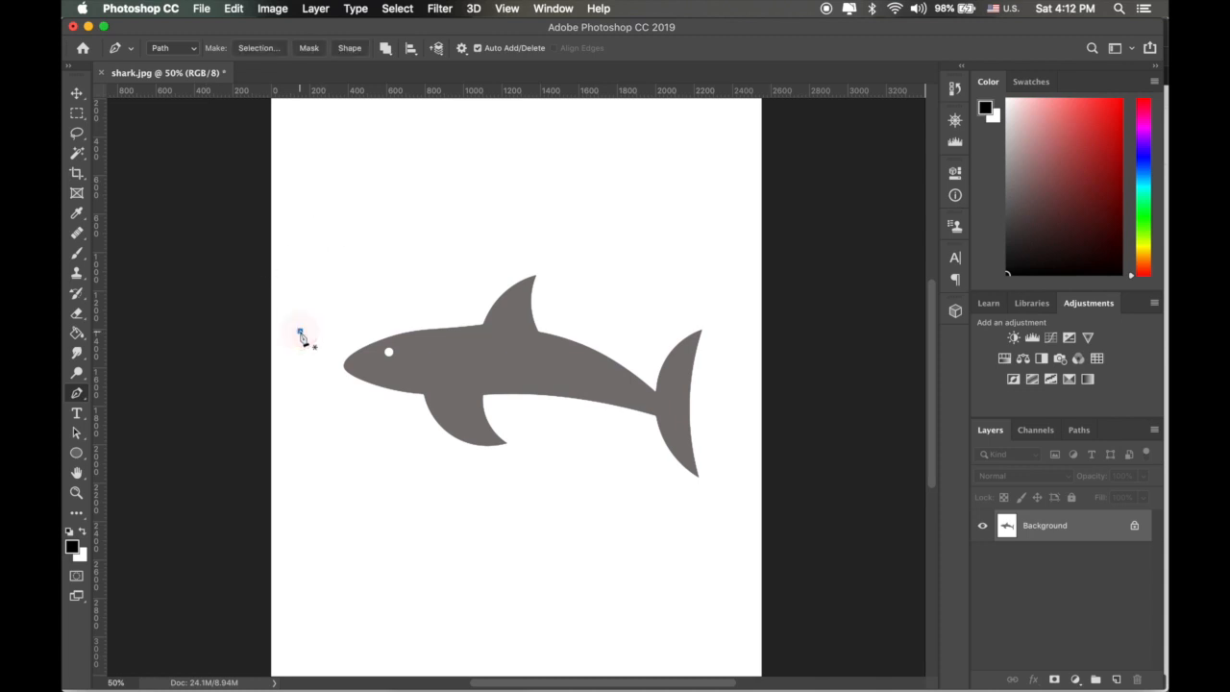
left_click(417, 219)
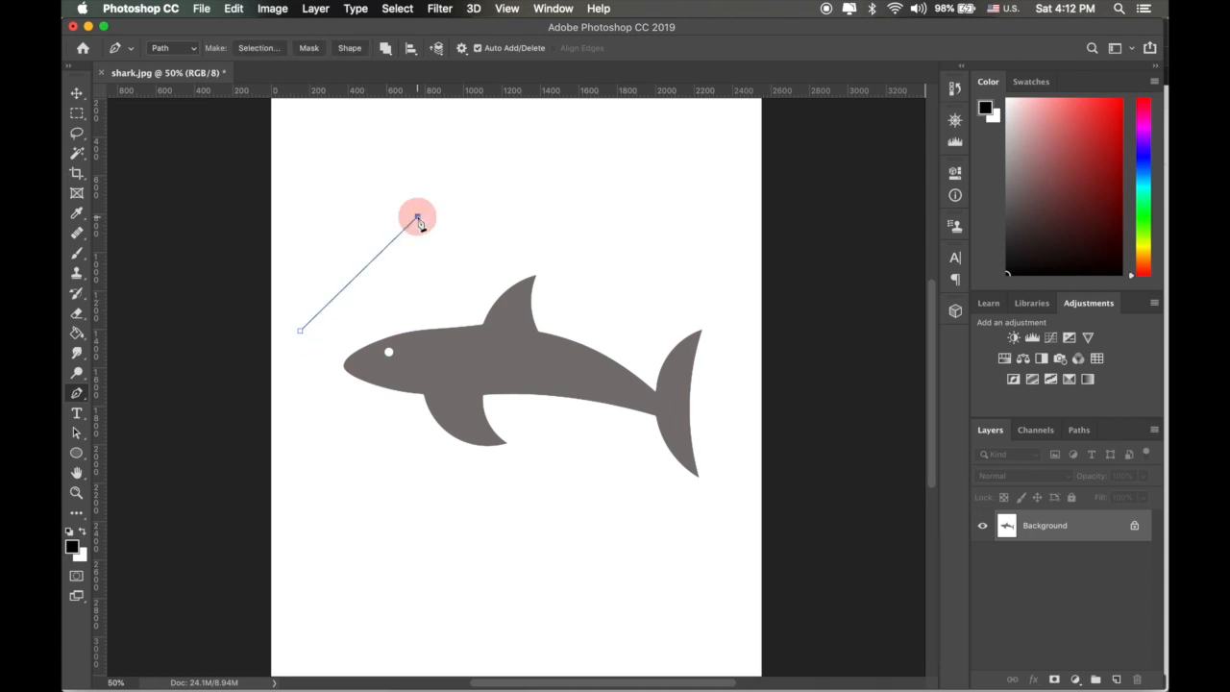
left_click_drag(417, 219, 494, 219)
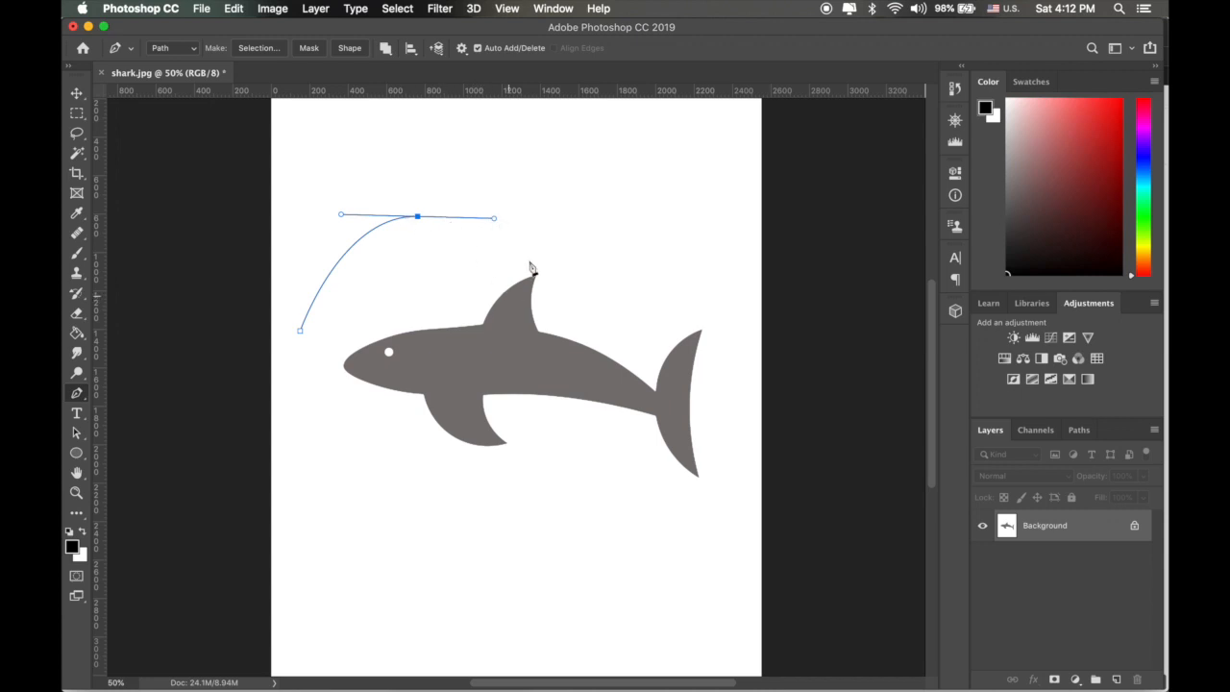
left_click_drag(533, 288, 529, 123)
left_click(533, 182)
left_click(509, 134)
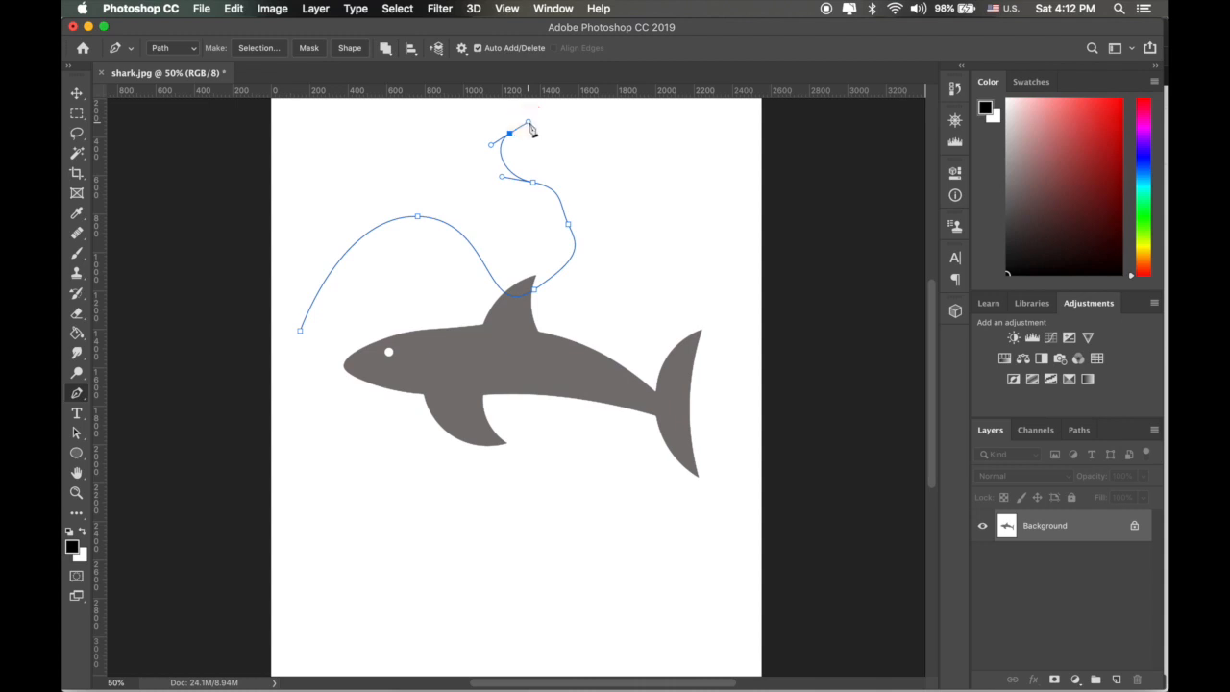
left_click_drag(650, 120, 685, 136)
left_click_drag(712, 290, 690, 352)
left_click_drag(585, 430, 508, 436)
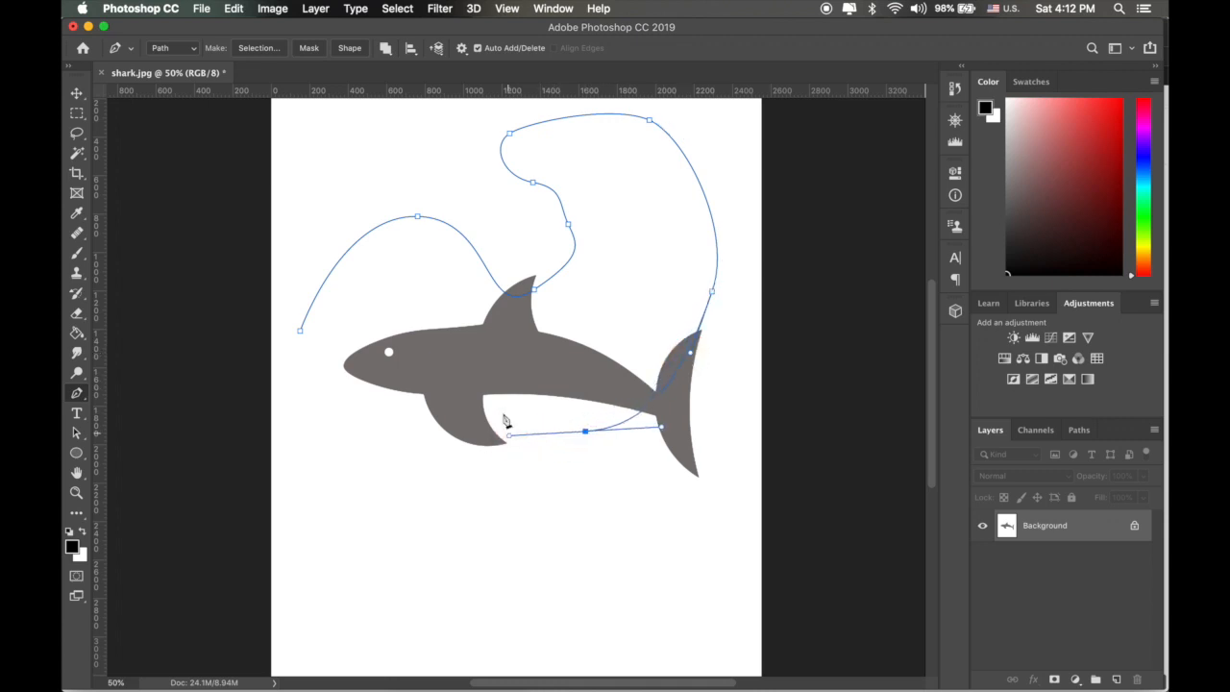
left_click_drag(528, 394, 377, 382)
left_click(300, 332)
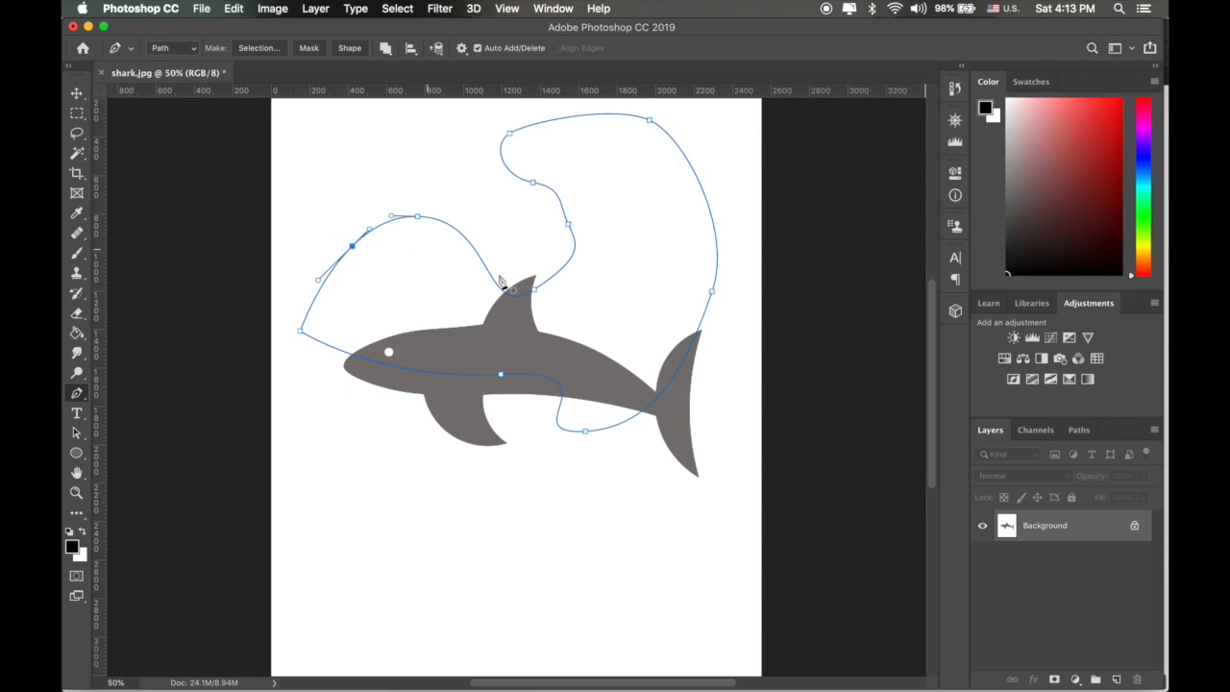
Step: Add an anchor point on the curve just right of the dorsal fin and delete the two anchor points above it
left_click(565, 265)
left_click(568, 226)
left_click(534, 183)
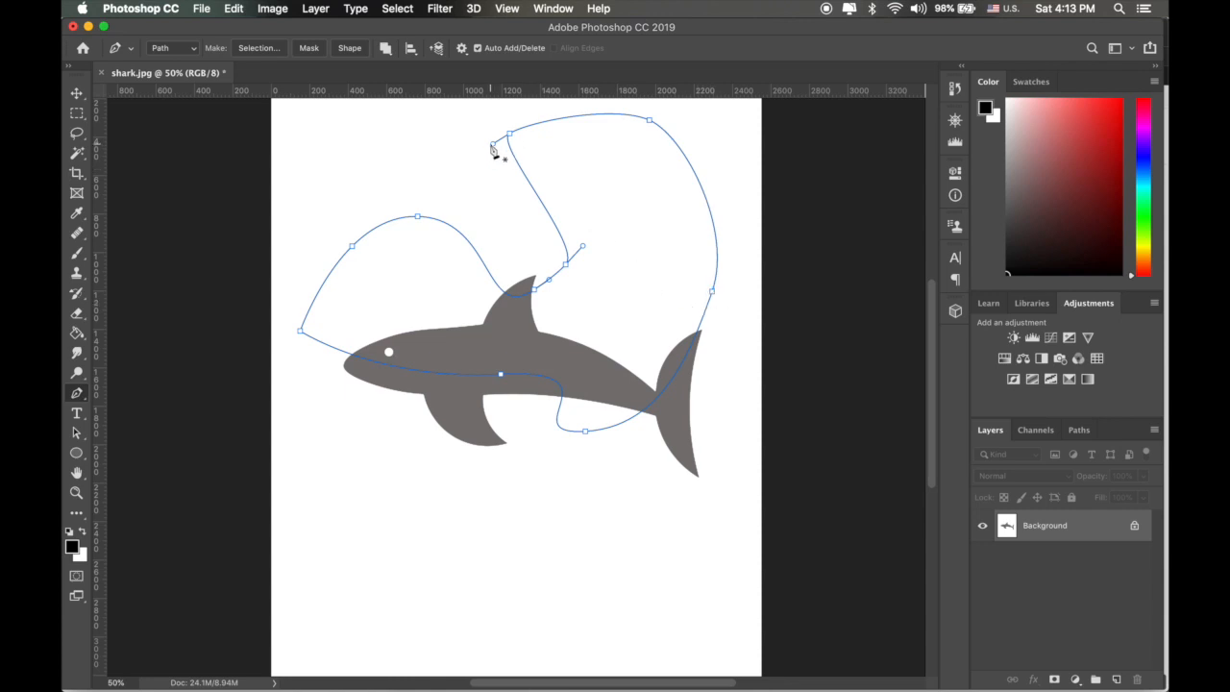
left_click(528, 126)
Step: Select individual anchor points along the curved path to examine their direction handles
key("super")
key("super")
key("super")
left_click(352, 247, "super")
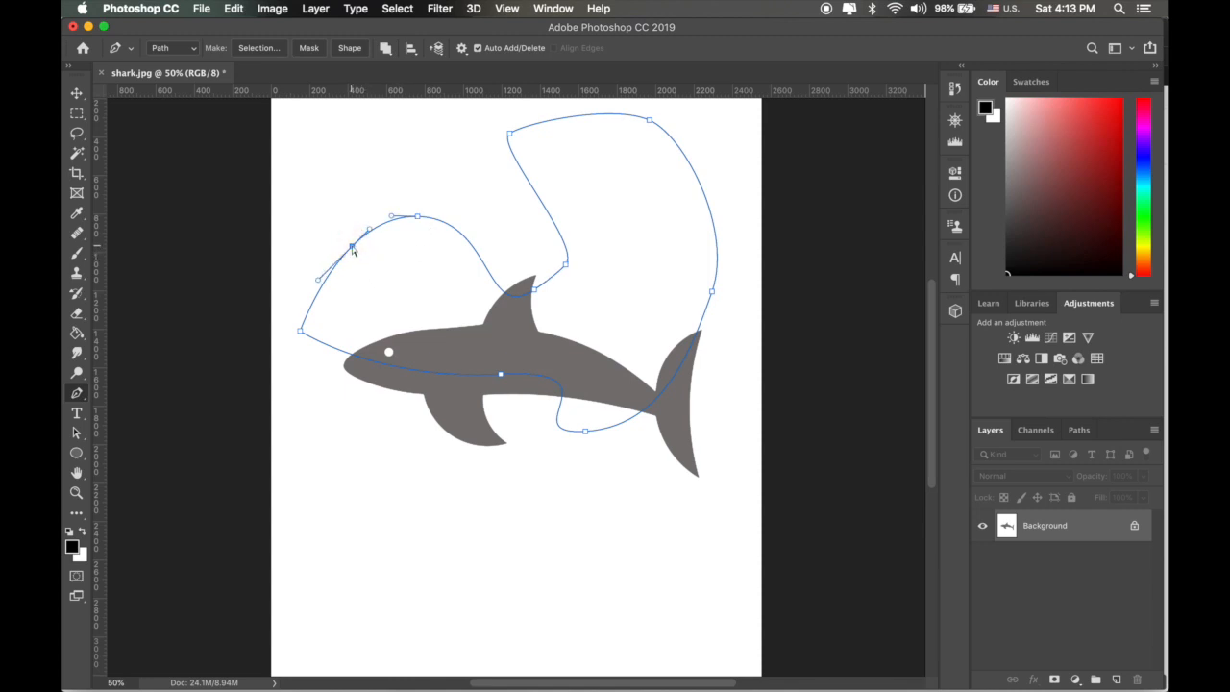
left_click(419, 217, "super")
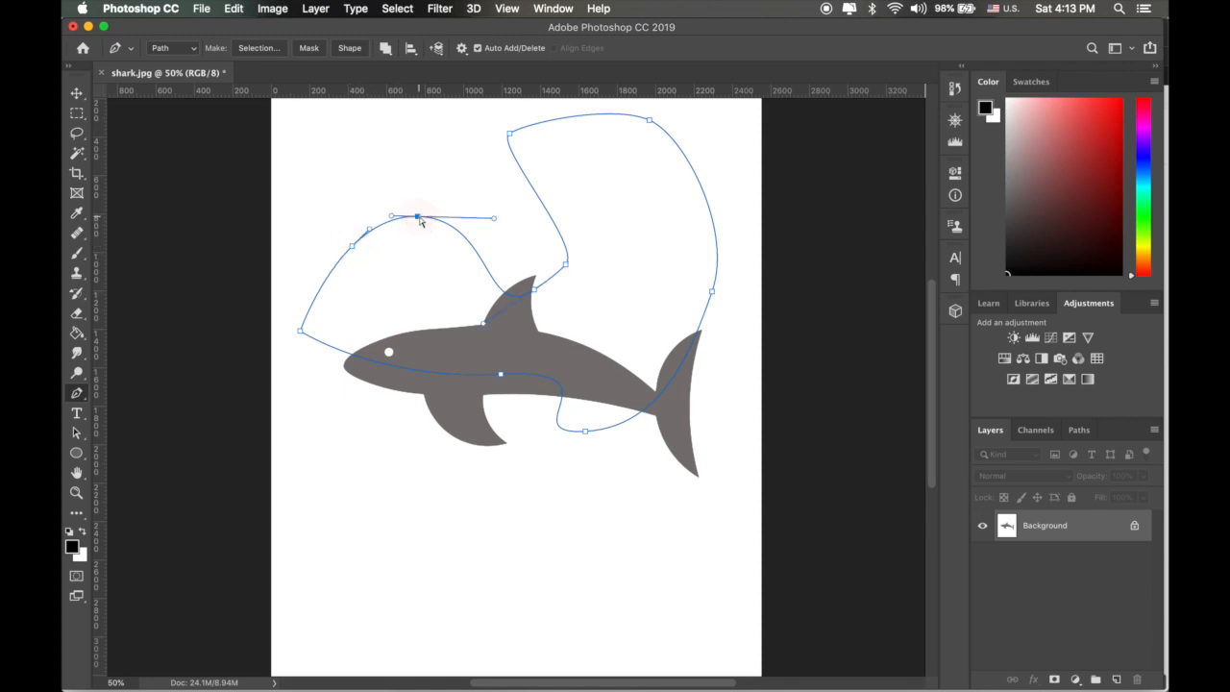
left_click(567, 267, "super")
left_click(511, 136, "super")
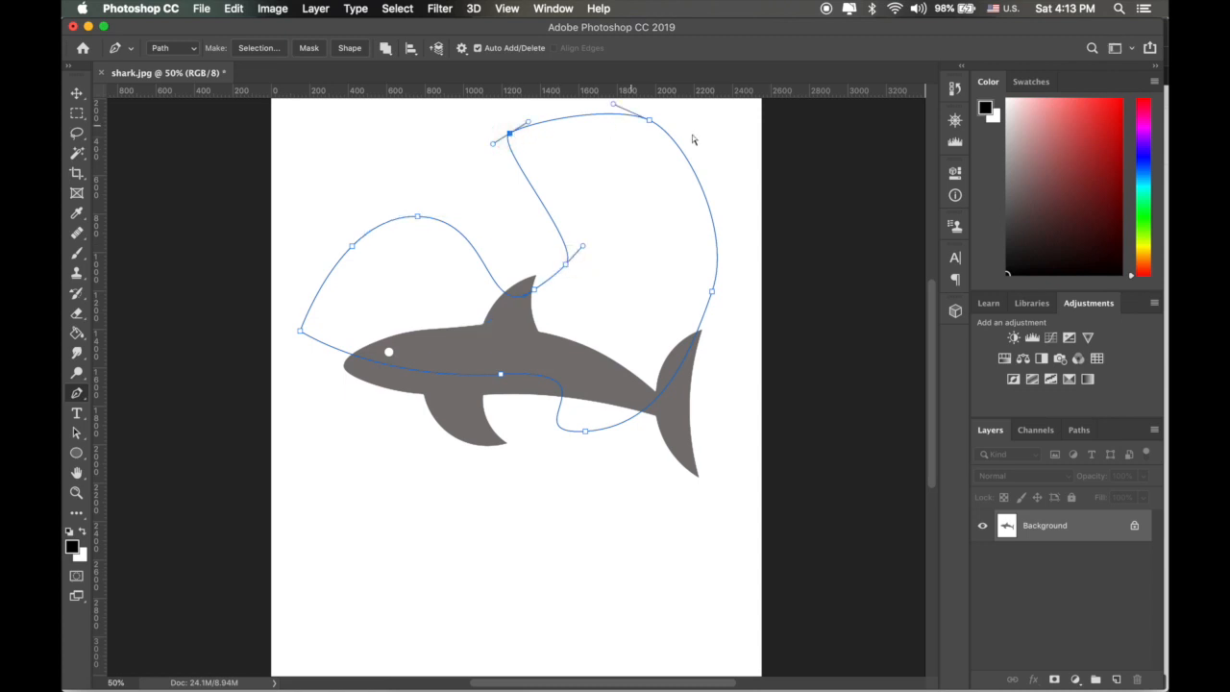
left_click(651, 123, "super")
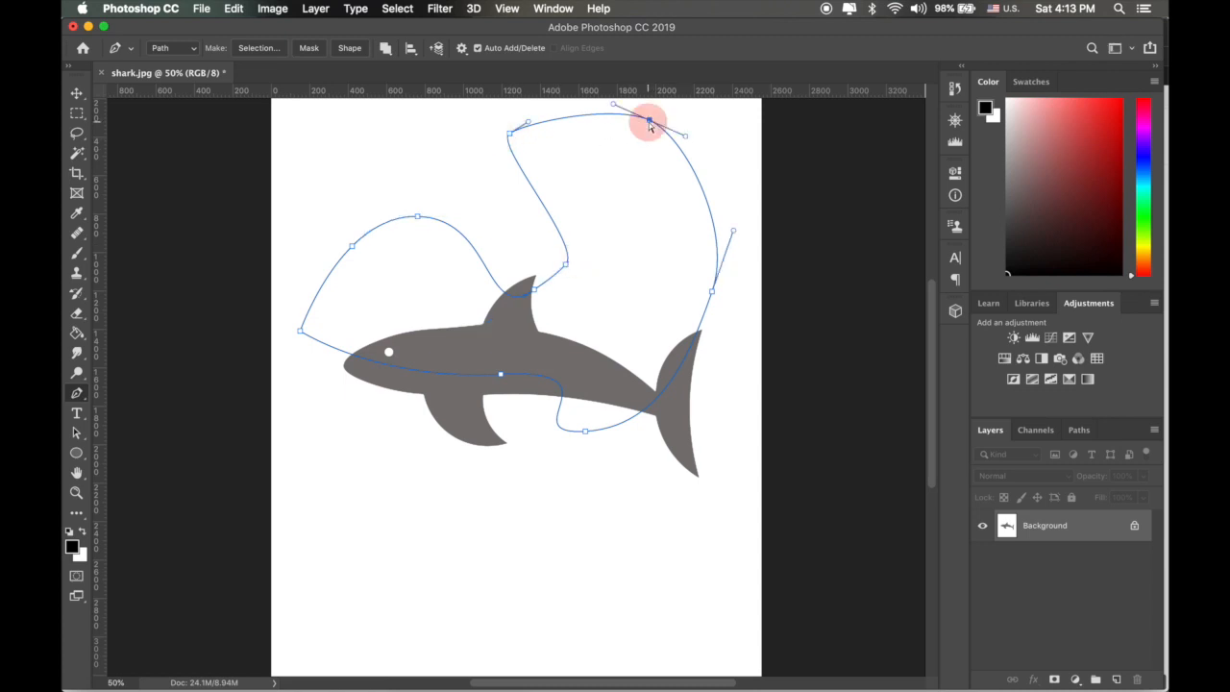
Step: Narrow the path's upper lobe by moving its upper-left anchor point rightward and its right-edge anchor point inward above the tail
left_click(511, 136, "super")
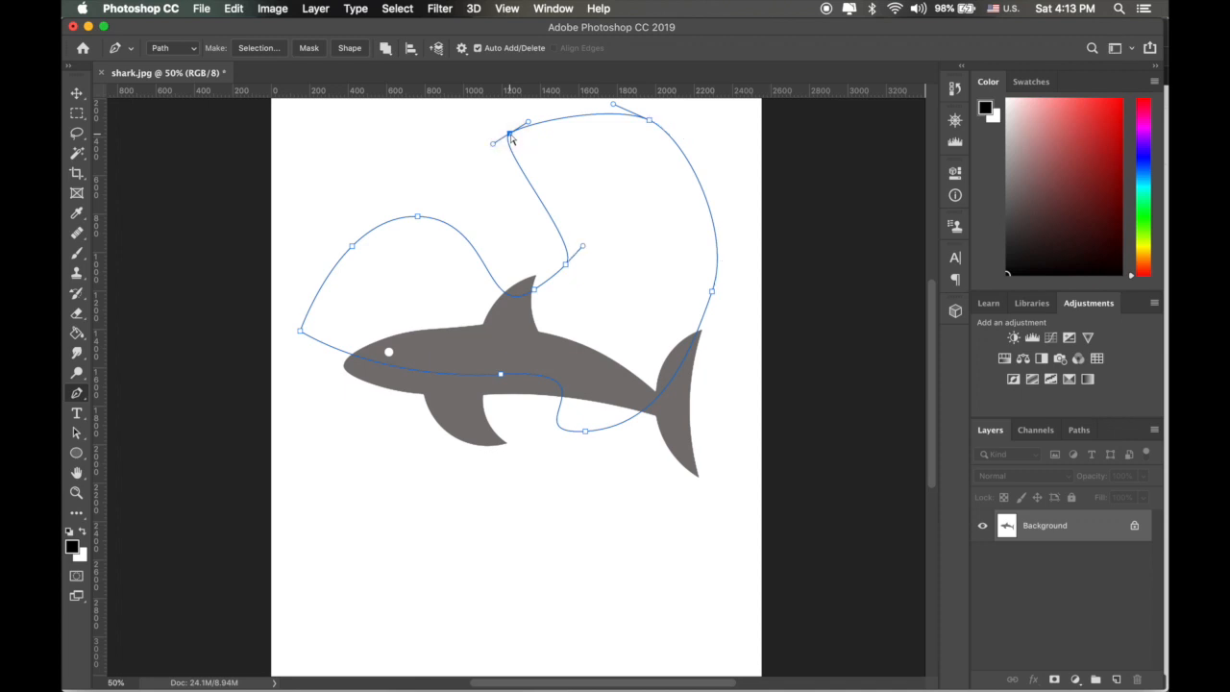
left_click(511, 138)
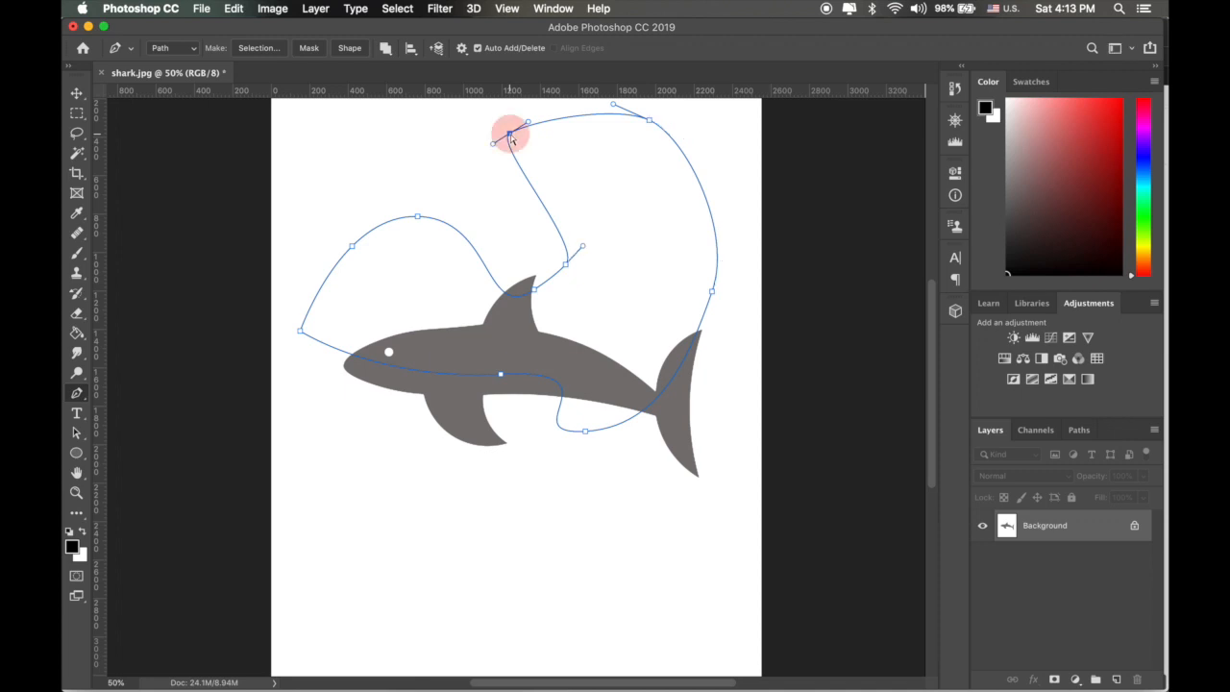
left_click_drag(510, 137, 555, 142)
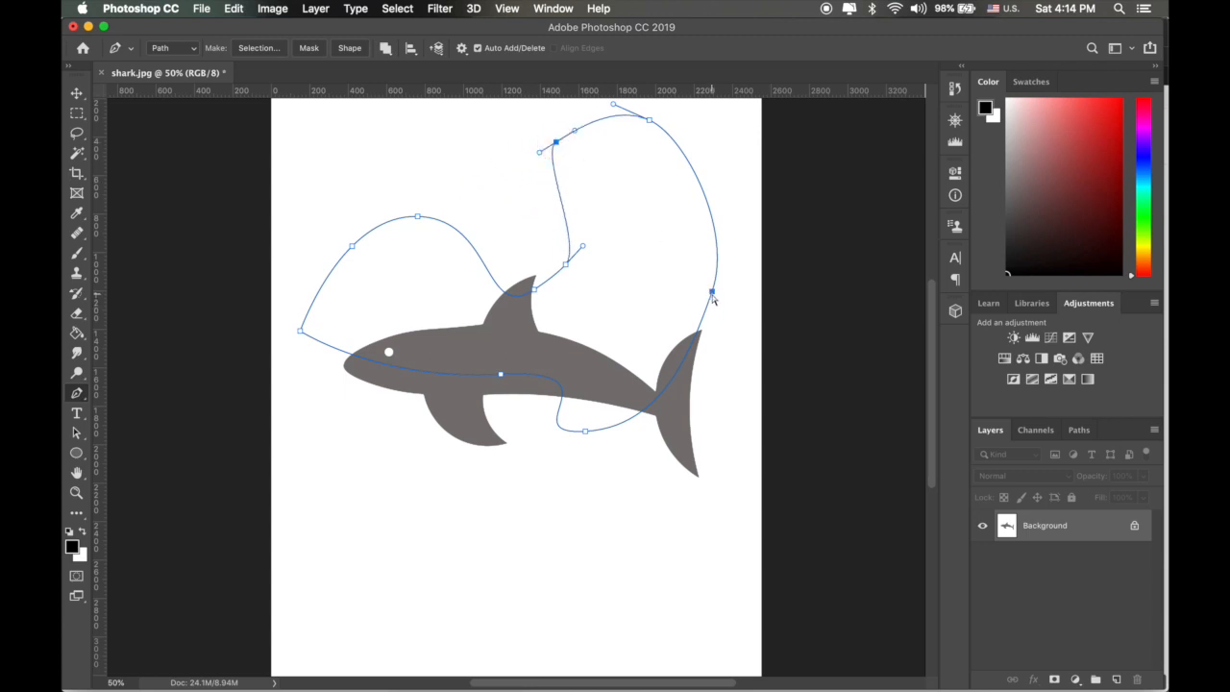
left_click_drag(712, 294, 634, 263)
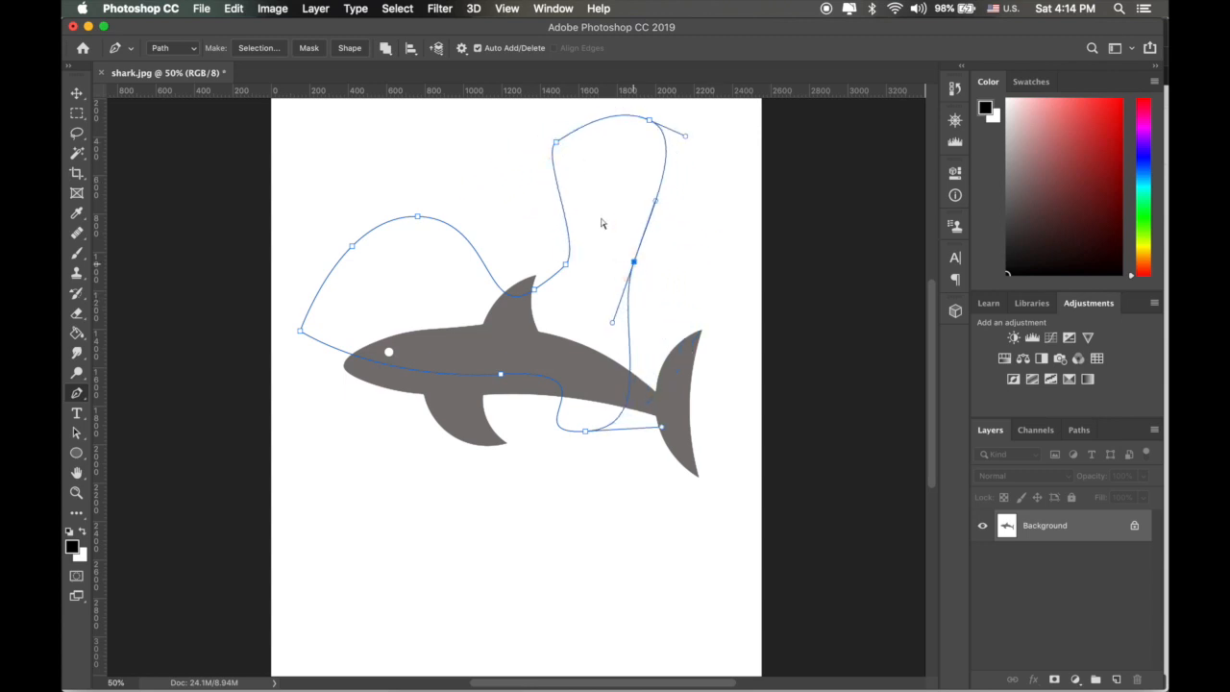
Step: Add an anchor point on the upper lobe's left side and pull it inward, and add another on the lobe's right side
left_click(562, 199, "super")
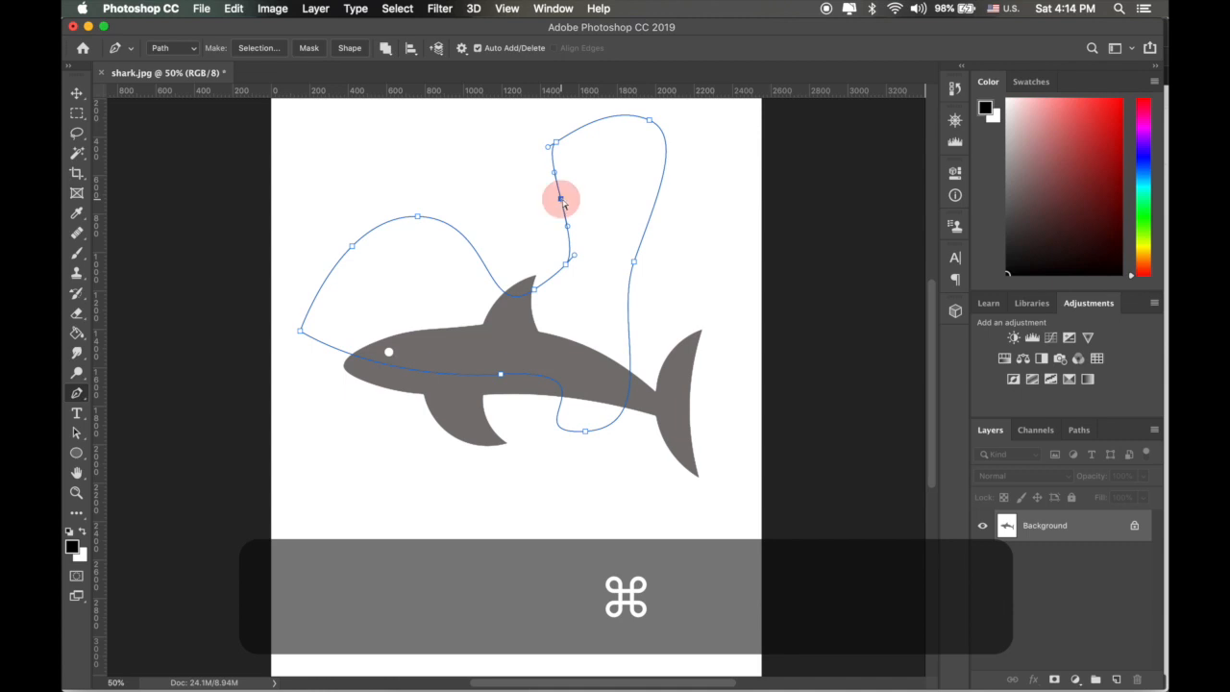
left_click_drag(563, 202, 615, 182)
left_click(663, 174)
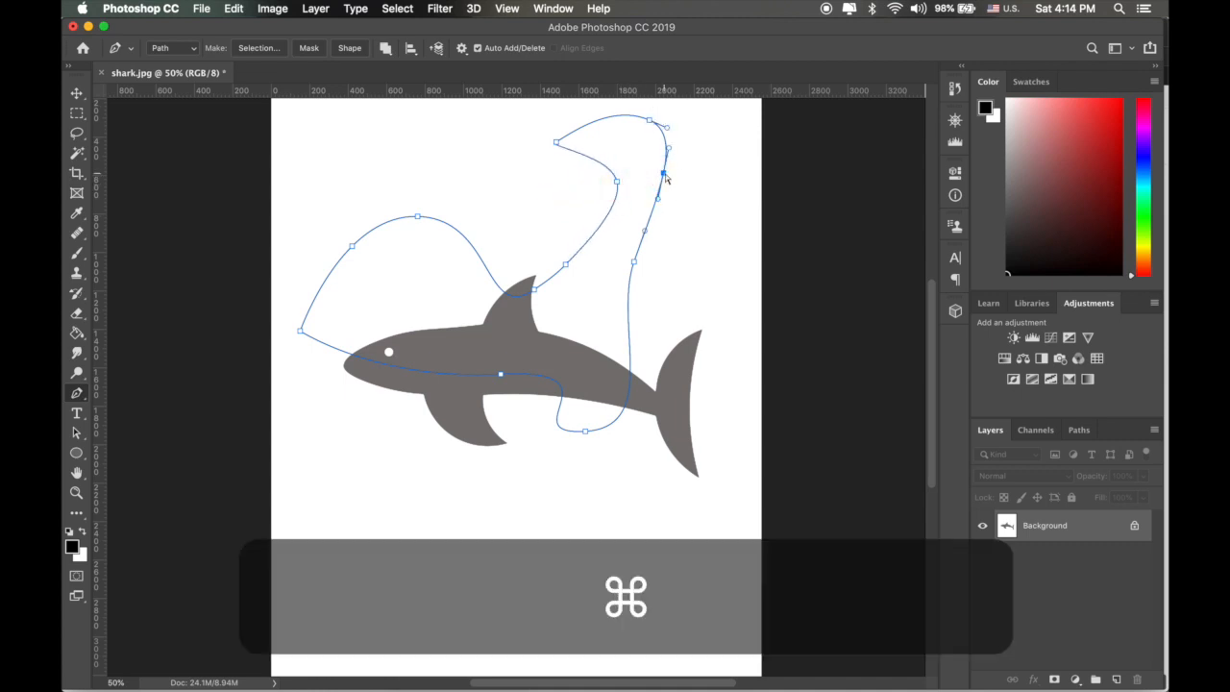
Step: Pull the upper lobe's right-side anchor point inward, and add an anchor point on its lower left side and move it rightward
left_click_drag(663, 175, 631, 159)
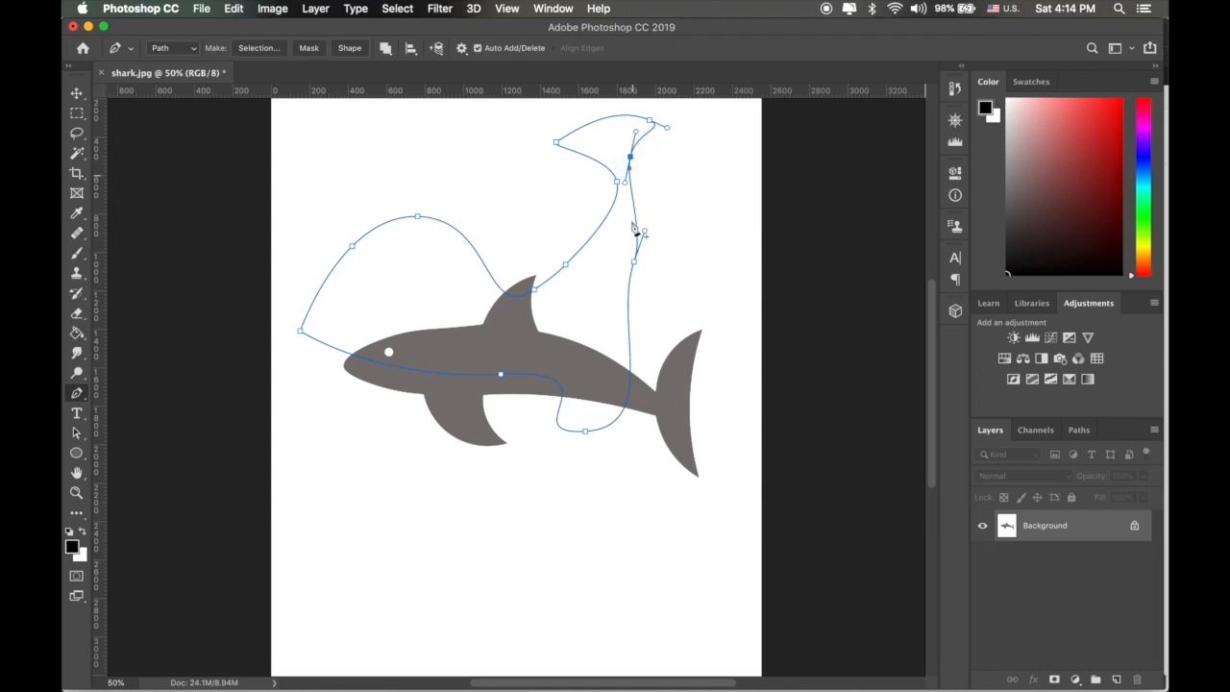
left_click(588, 242)
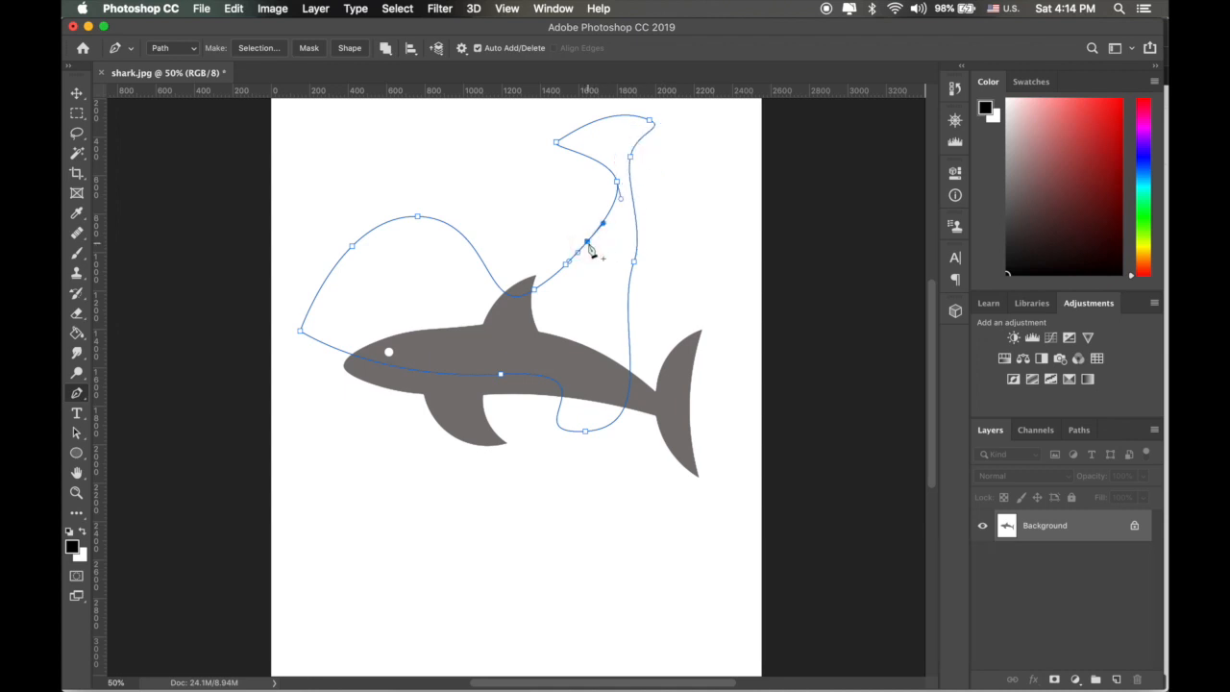
left_click_drag(588, 242, 616, 248)
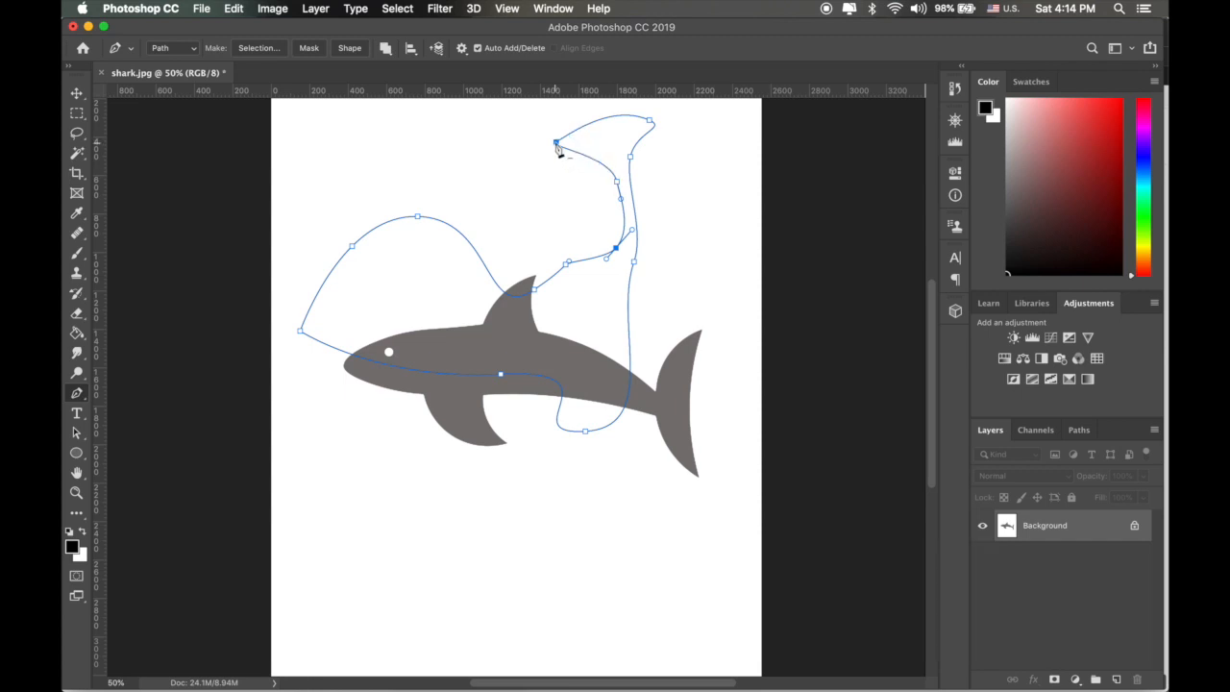
Step: Select the anchor point at the upper lobe's pointed left end and pull its direction handle farther out
key("super")
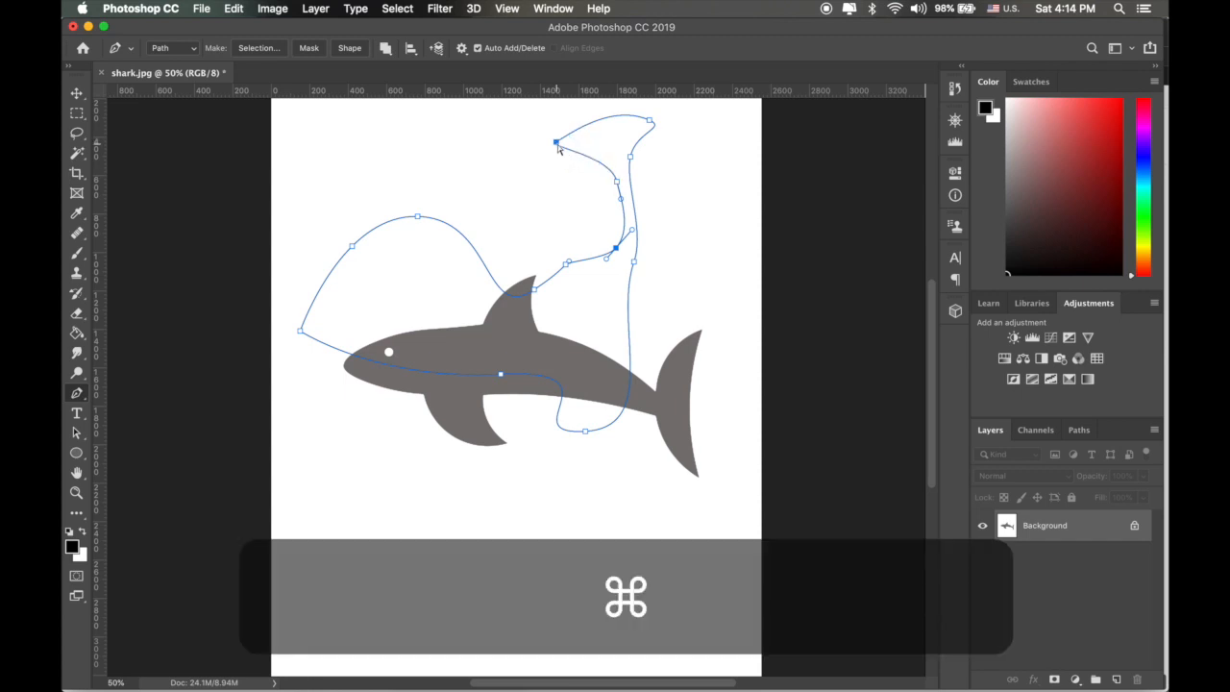
left_click(557, 144, "super")
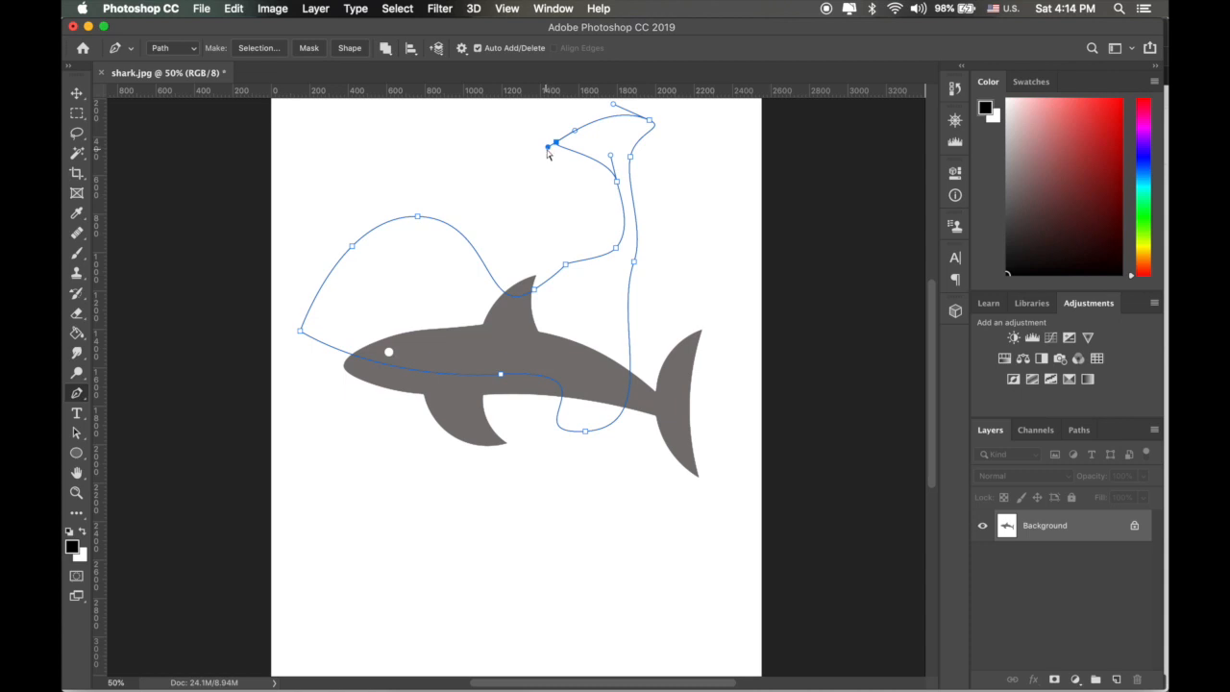
left_click_drag(548, 149, 522, 159)
Step: Select the anchor point atop the left hump and shorten and lower its right direction handle
left_click(417, 217, "ctrl")
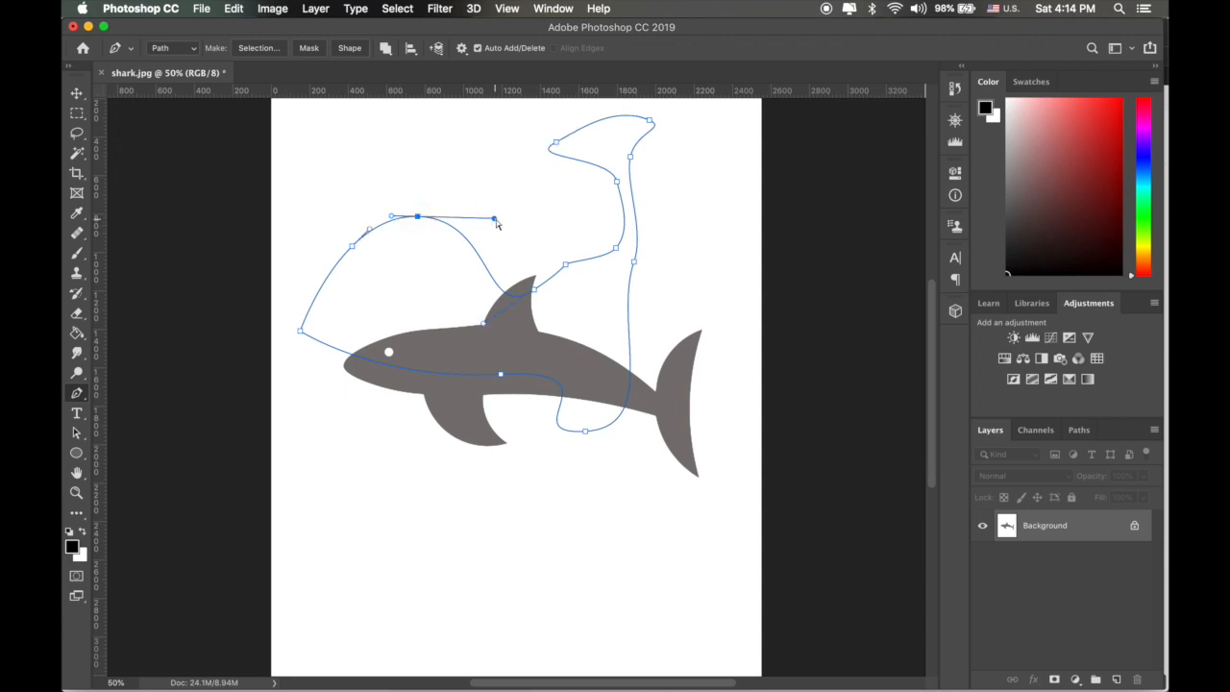
left_click_drag(495, 220, 469, 235)
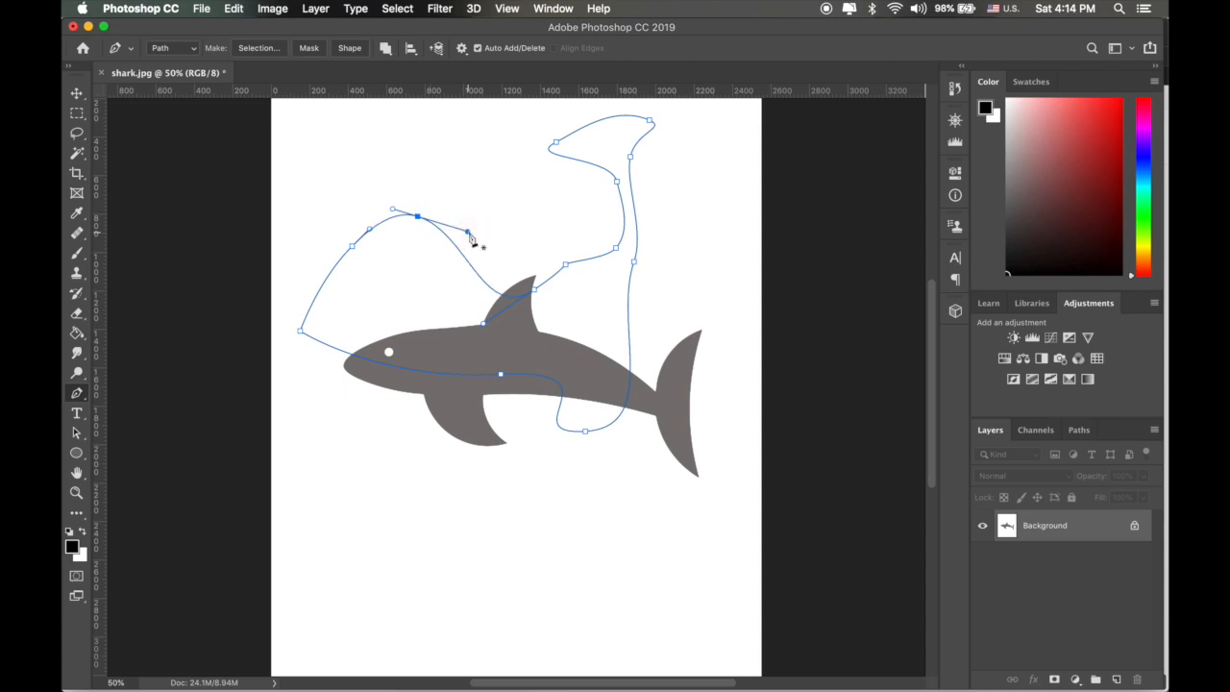
key("alt")
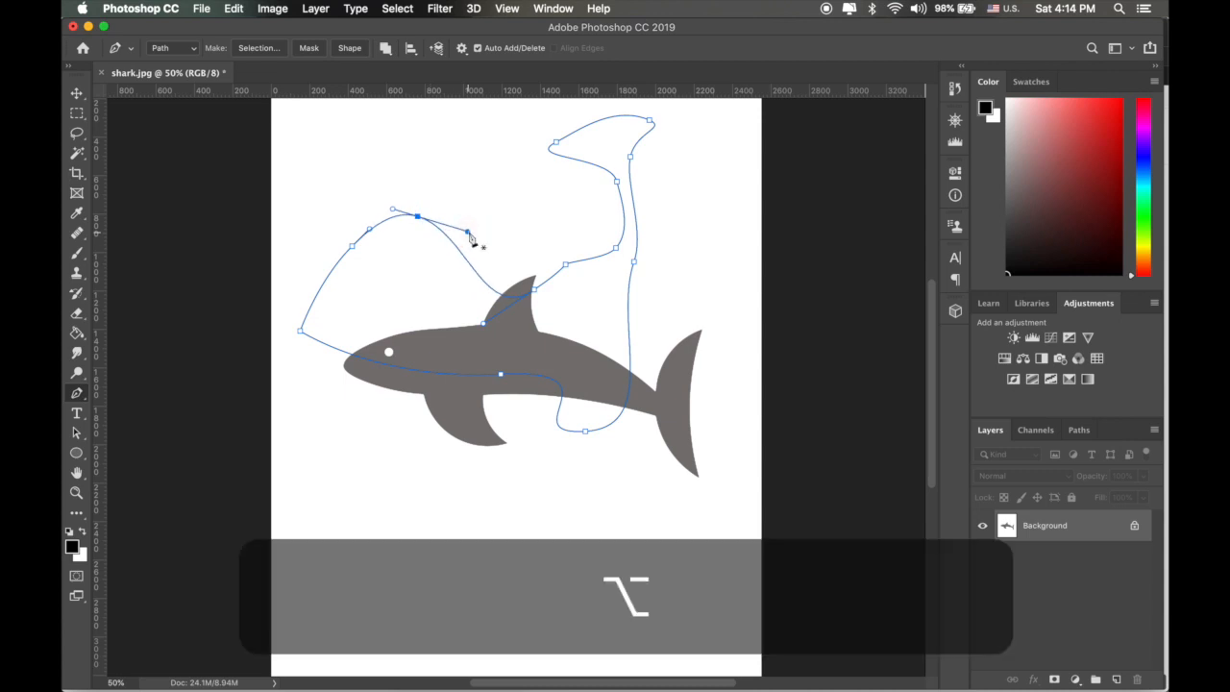
key("super")
key("alt")
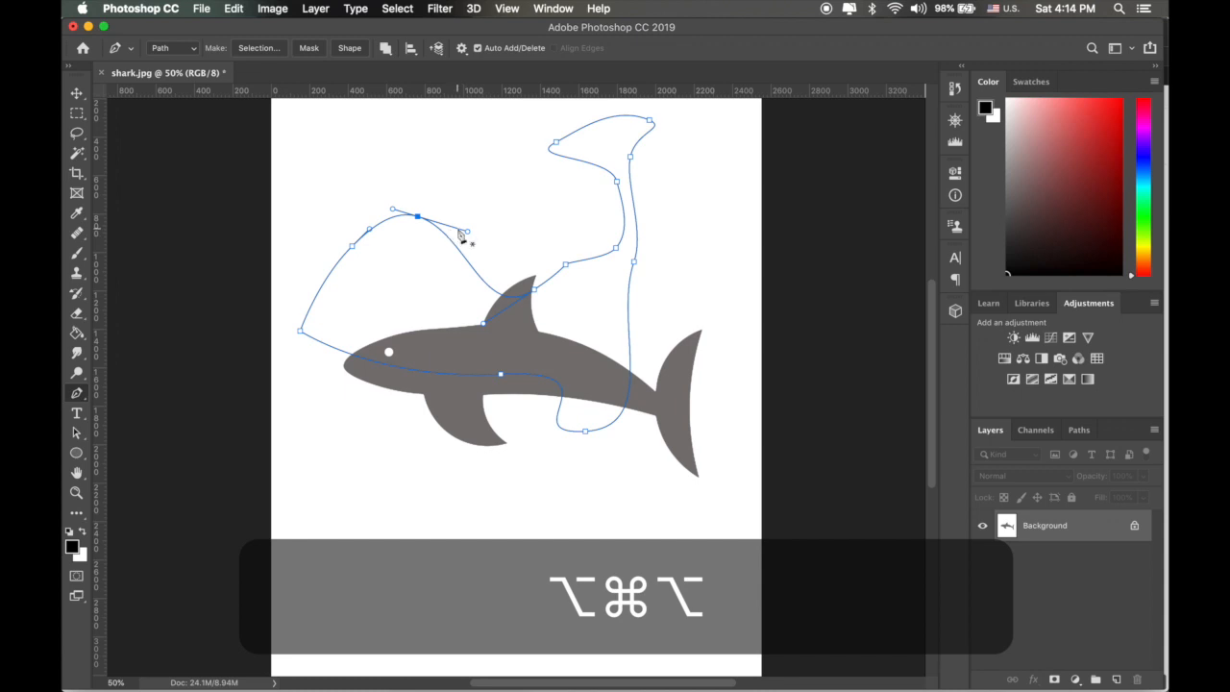
key("alt")
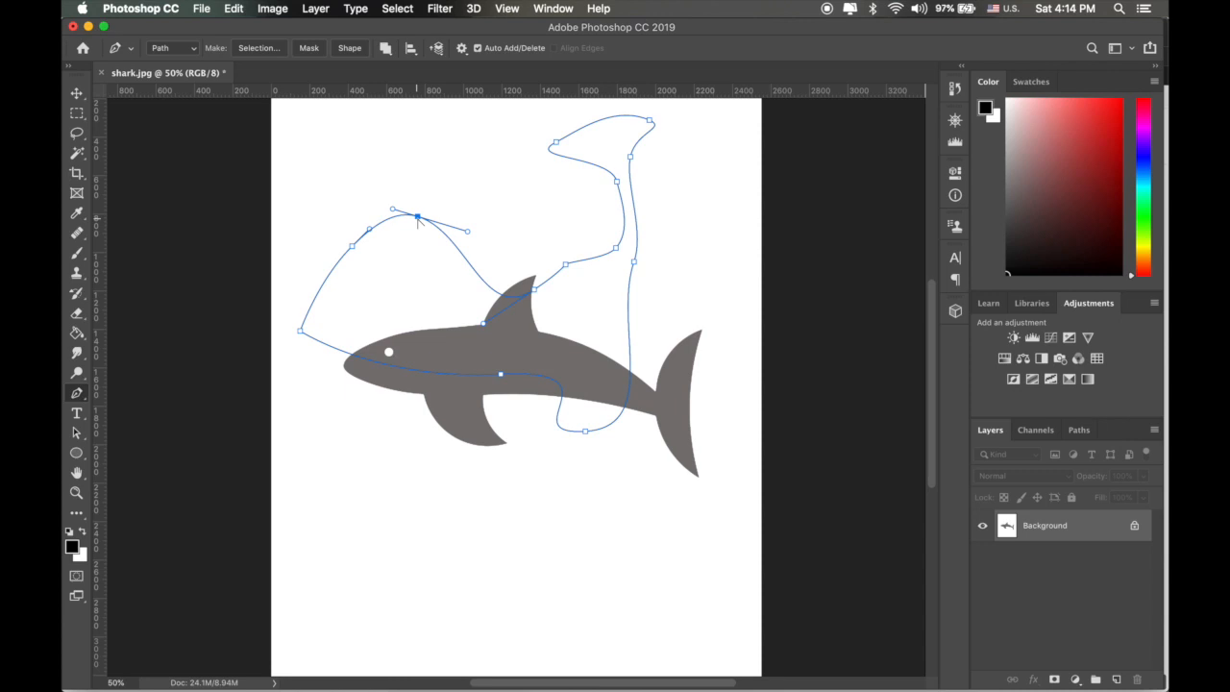
Step: Convert the left hump's top anchor point to a corner and back to a smooth point with new direction handles
left_click_drag(77, 393, 134, 391)
key("alt")
left_click(417, 218, "alt")
left_click(417, 217)
left_click(417, 217)
left_click_drag(417, 217, 463, 225)
Step: Convert the upper lobe's left tip and upper-right anchor points to corner points
left_click(617, 180)
key("alt")
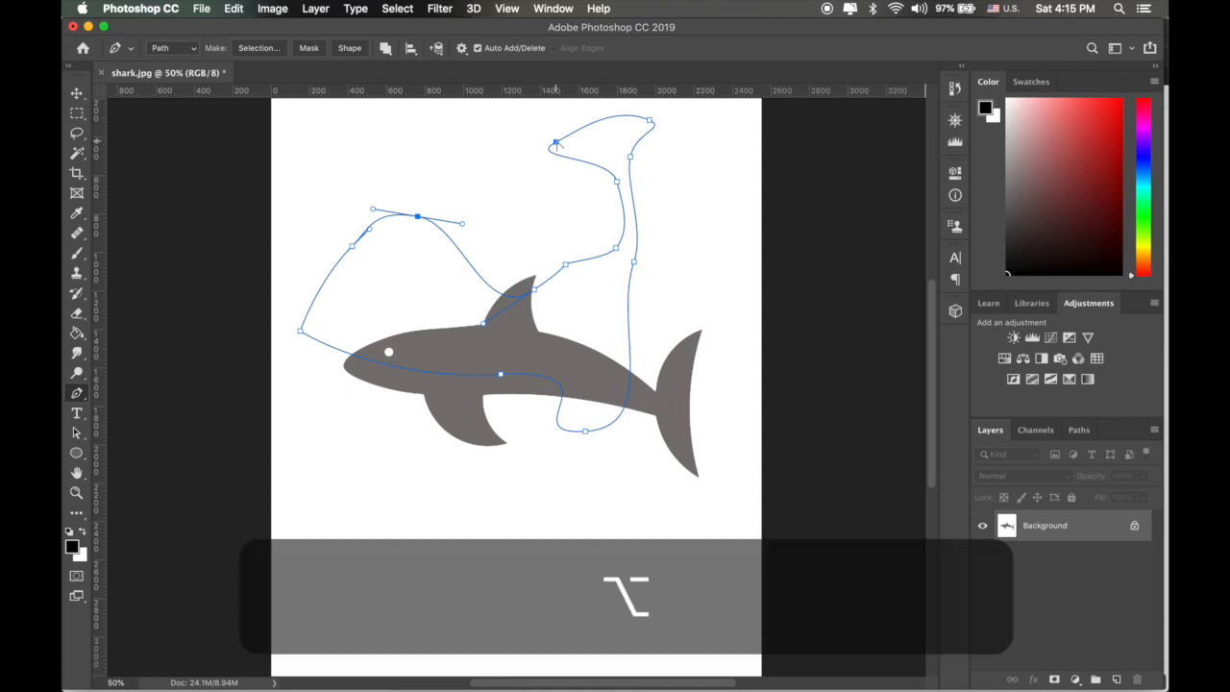
left_click(556, 143, "alt")
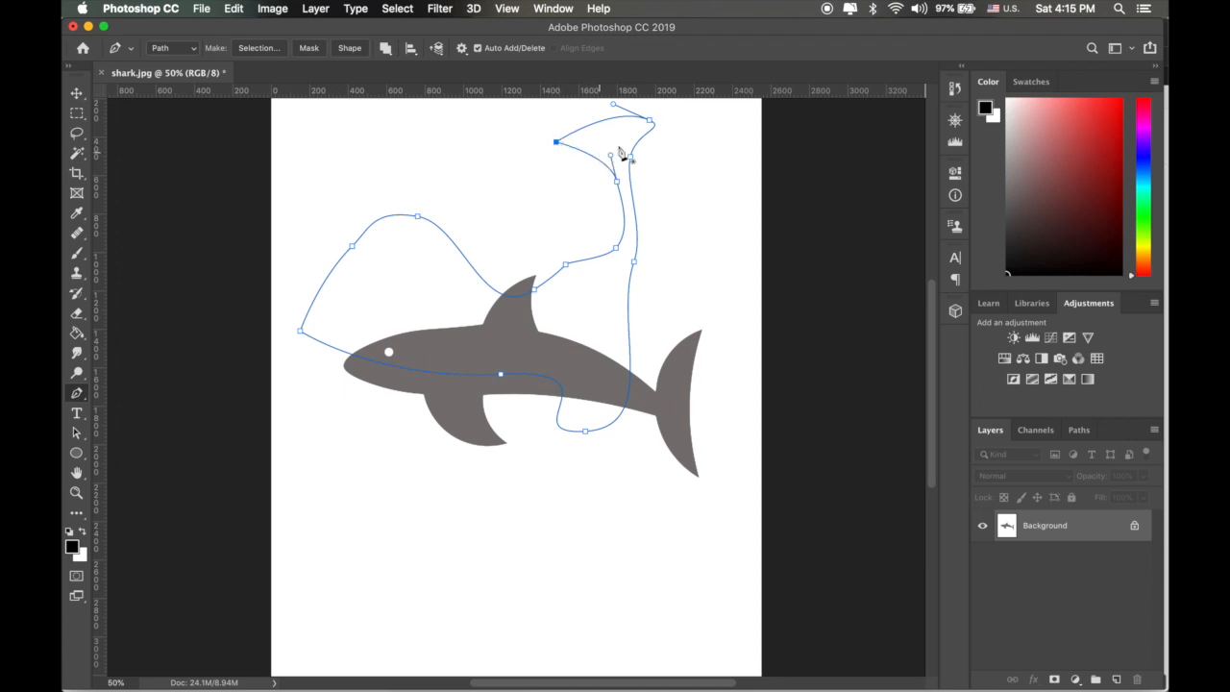
left_click(650, 120, "alt")
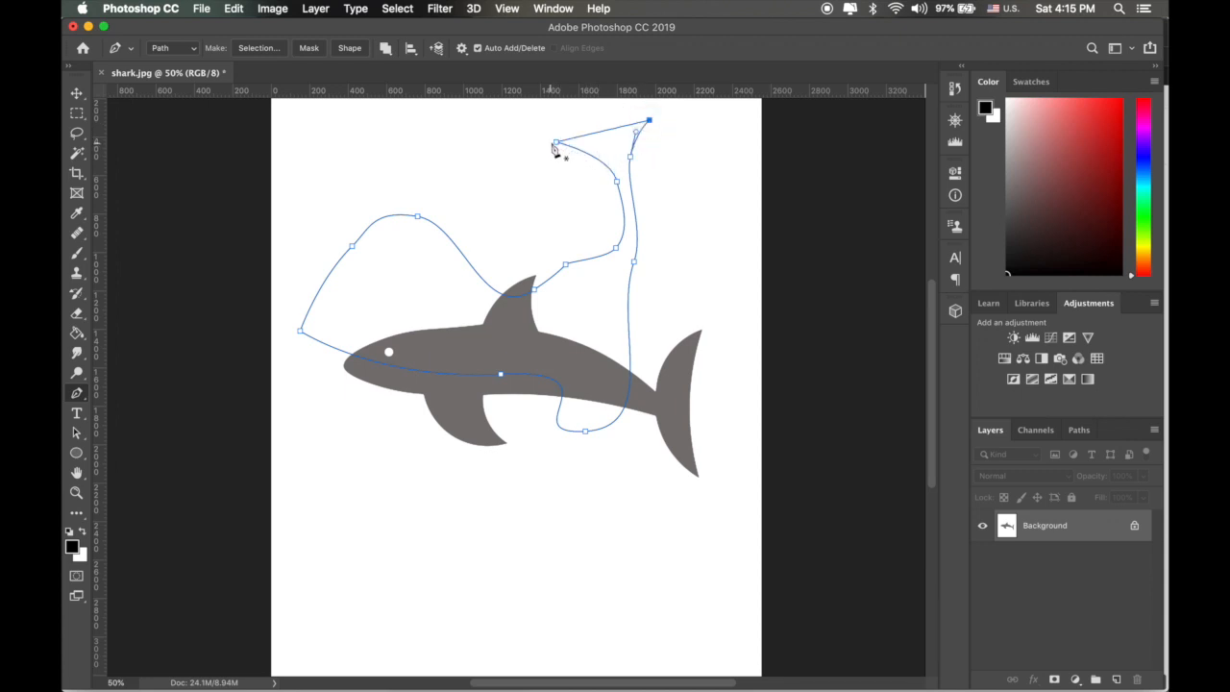
Step: Adjust the left hump's top anchor handles independently, angling the right one downward and extending the left one upward
key("super")
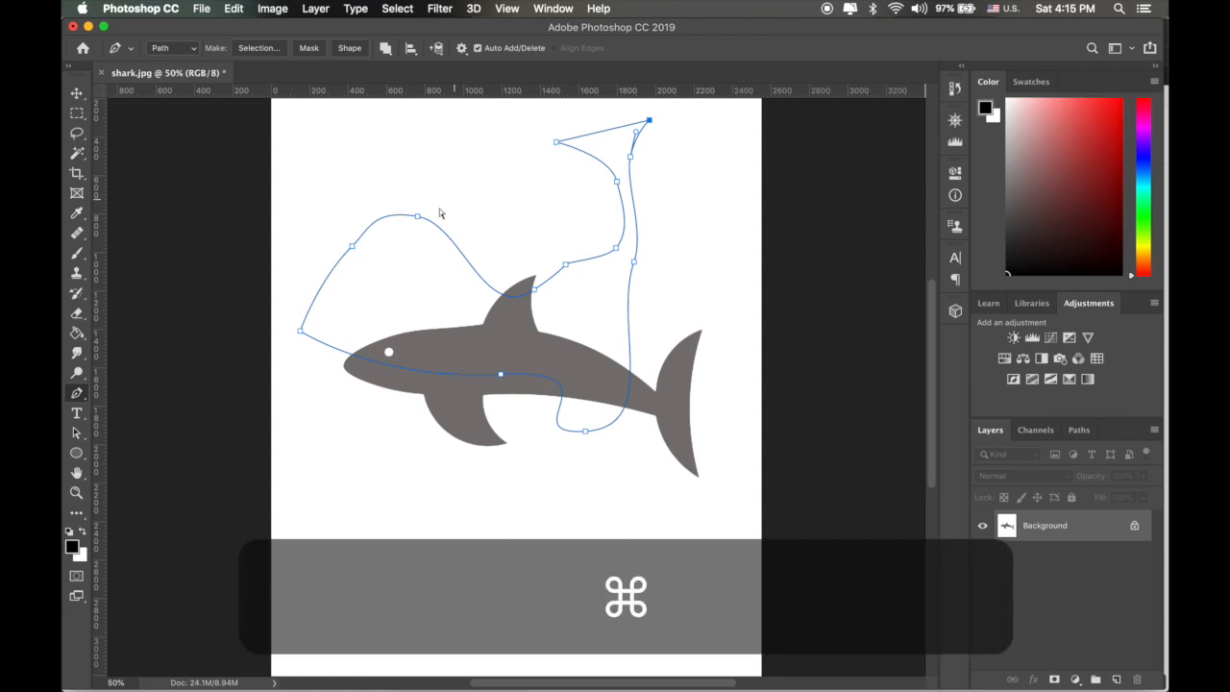
left_click(418, 219, "super")
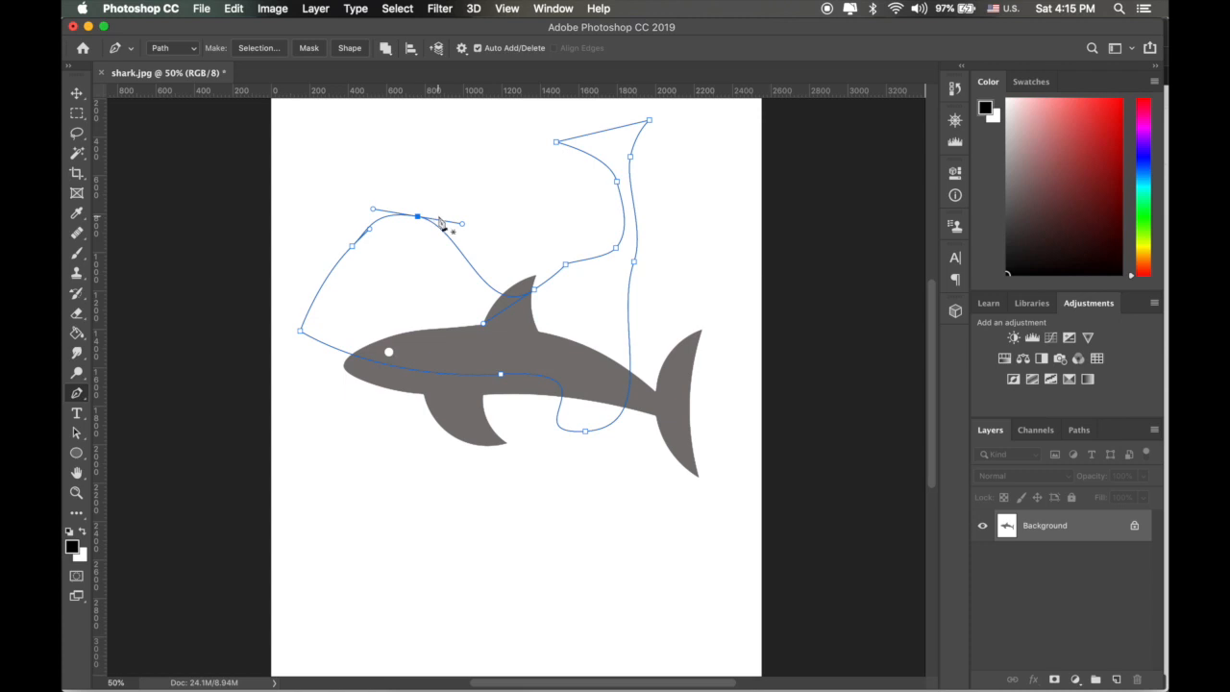
key("alt")
mouse_move(464, 226)
left_mouse_down()
mouse_move(503, 211)
mouse_move(458, 169)
mouse_move(495, 181)
mouse_move(489, 241)
mouse_move(416, 276)
mouse_move(468, 240)
mouse_move(472, 164)
mouse_move(440, 253)
mouse_move(458, 192)
mouse_move(447, 240)
left_mouse_up()
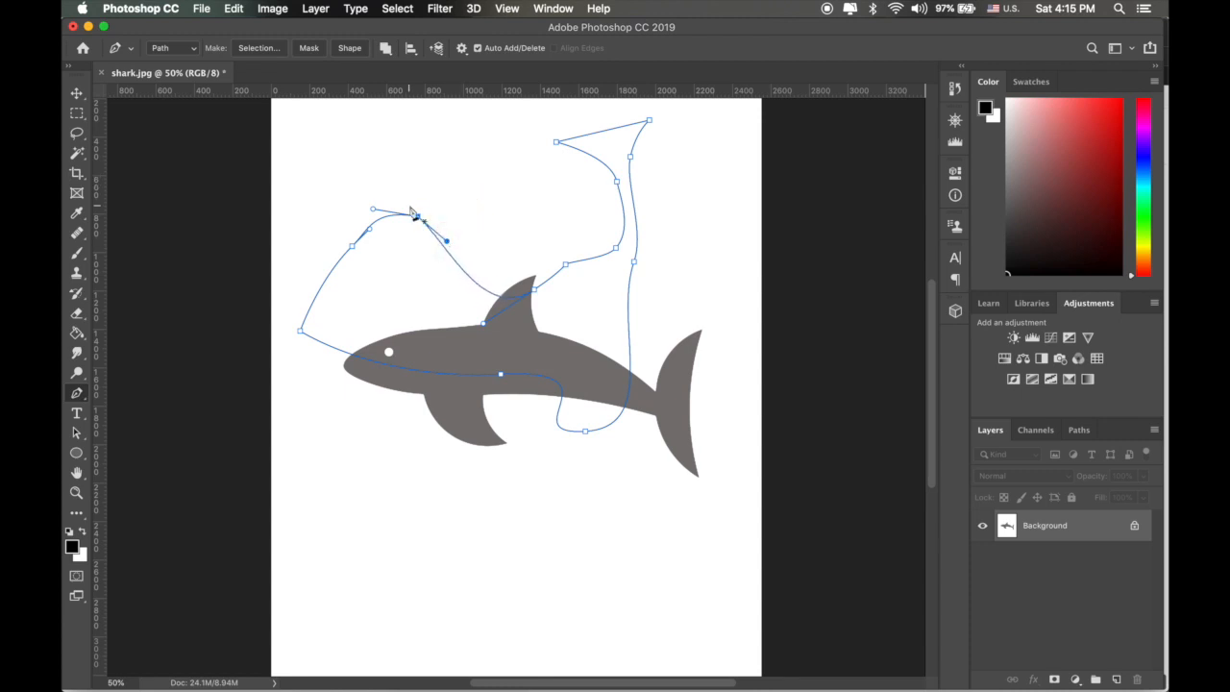
key("alt")
mouse_move(373, 208)
left_mouse_down()
mouse_move(366, 143)
mouse_move(342, 183)
mouse_move(356, 159)
mouse_move(353, 196)
left_mouse_up()
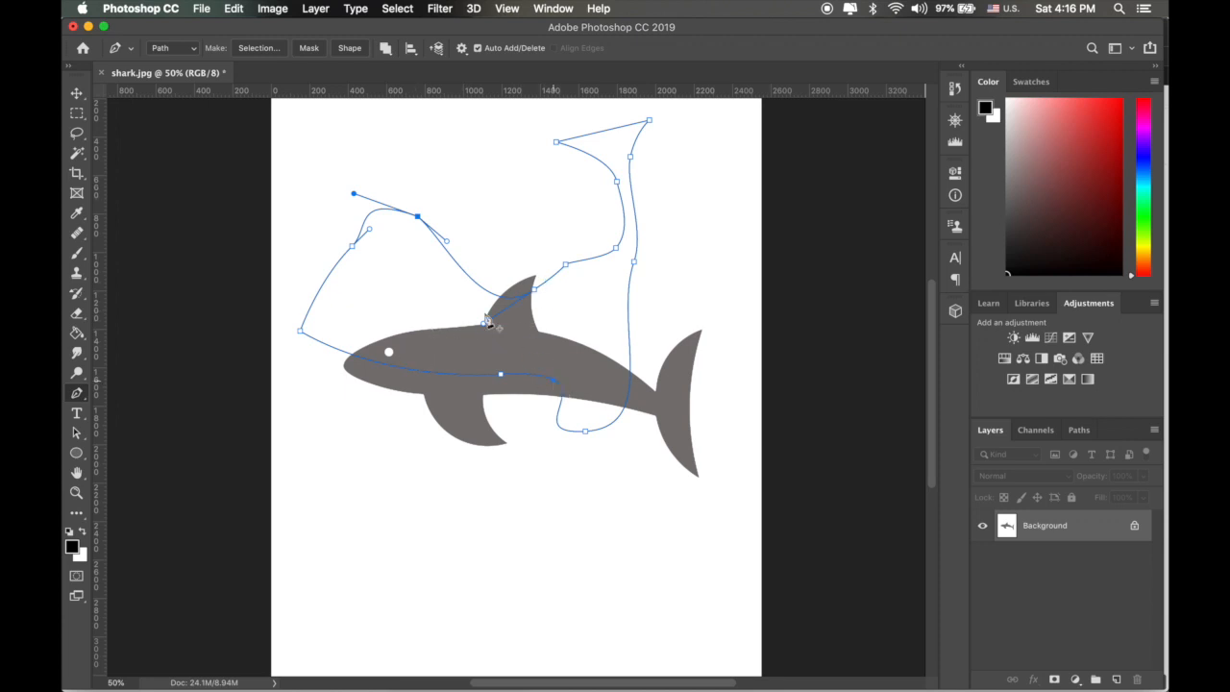
left_click(76, 393)
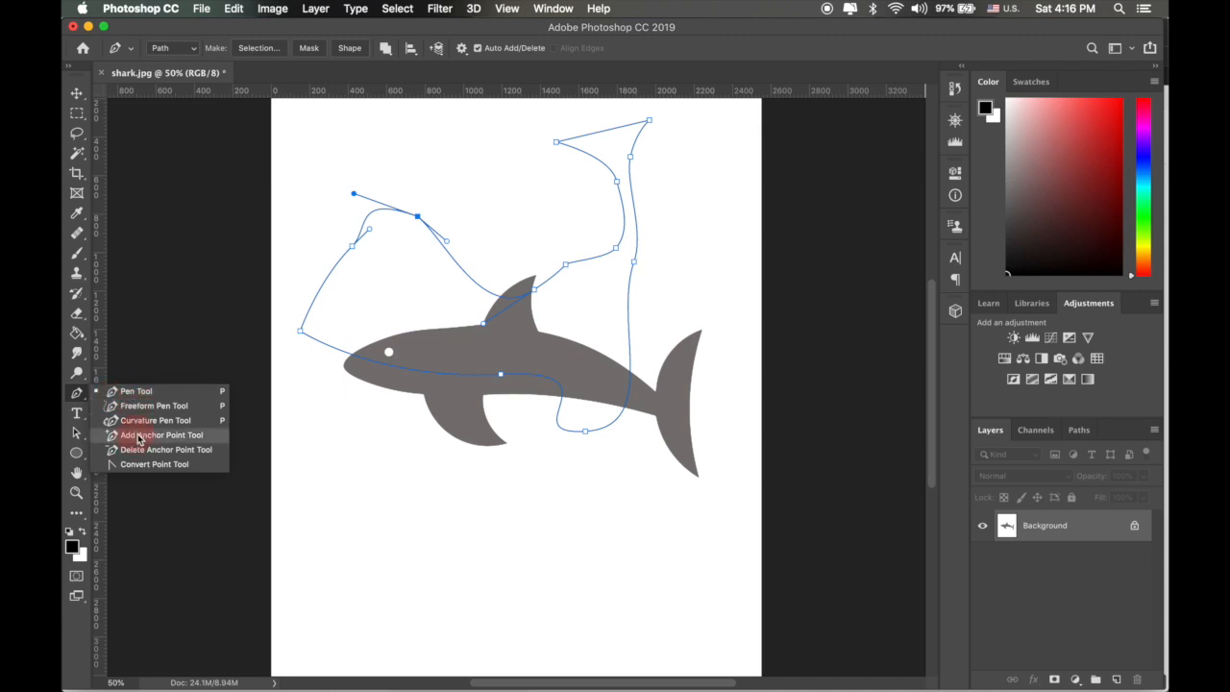
left_click(204, 435)
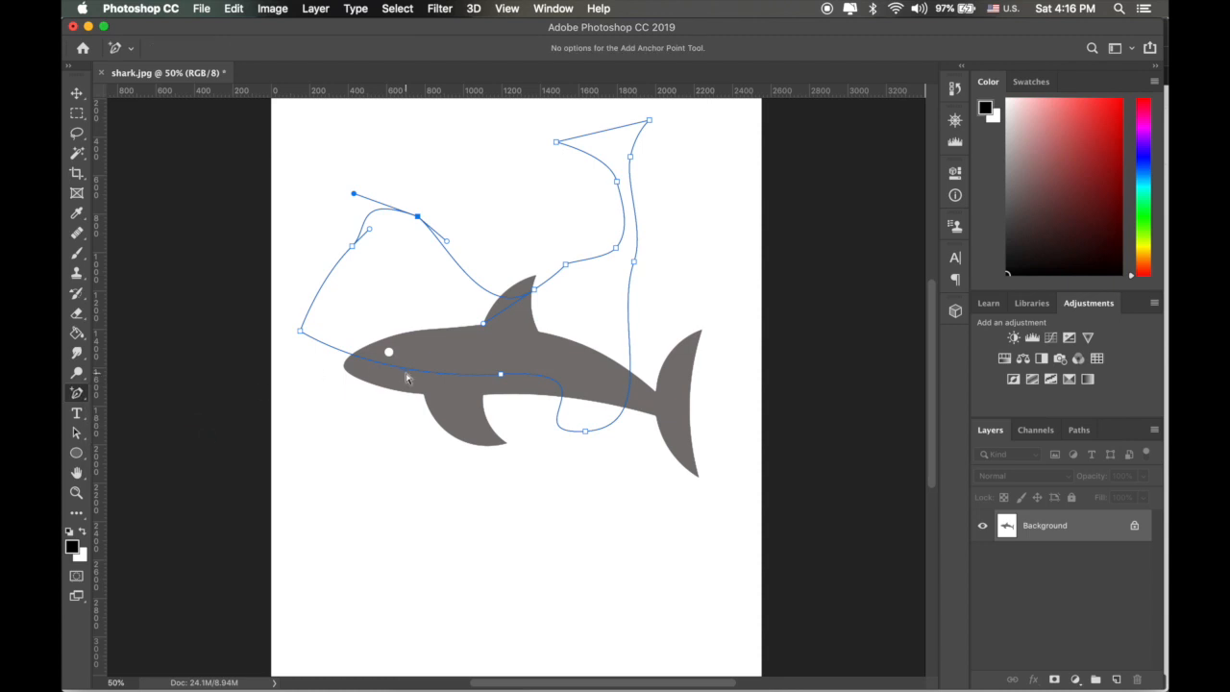
Step: Undo the recent anchor point and handle edits and delete the whole path around the shark
key("super+z")
key("super+z")
key("super+z")
key("super+z")
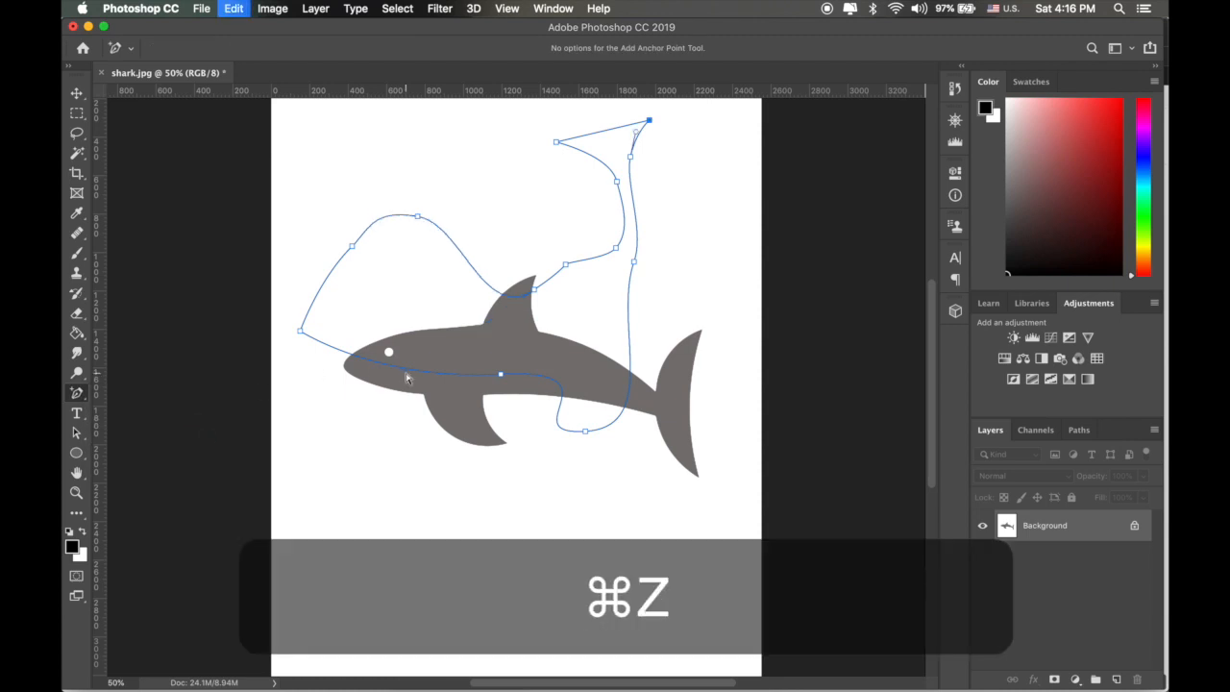
key("super+z")
key("super+z")
key("super+z")
key("super+z")
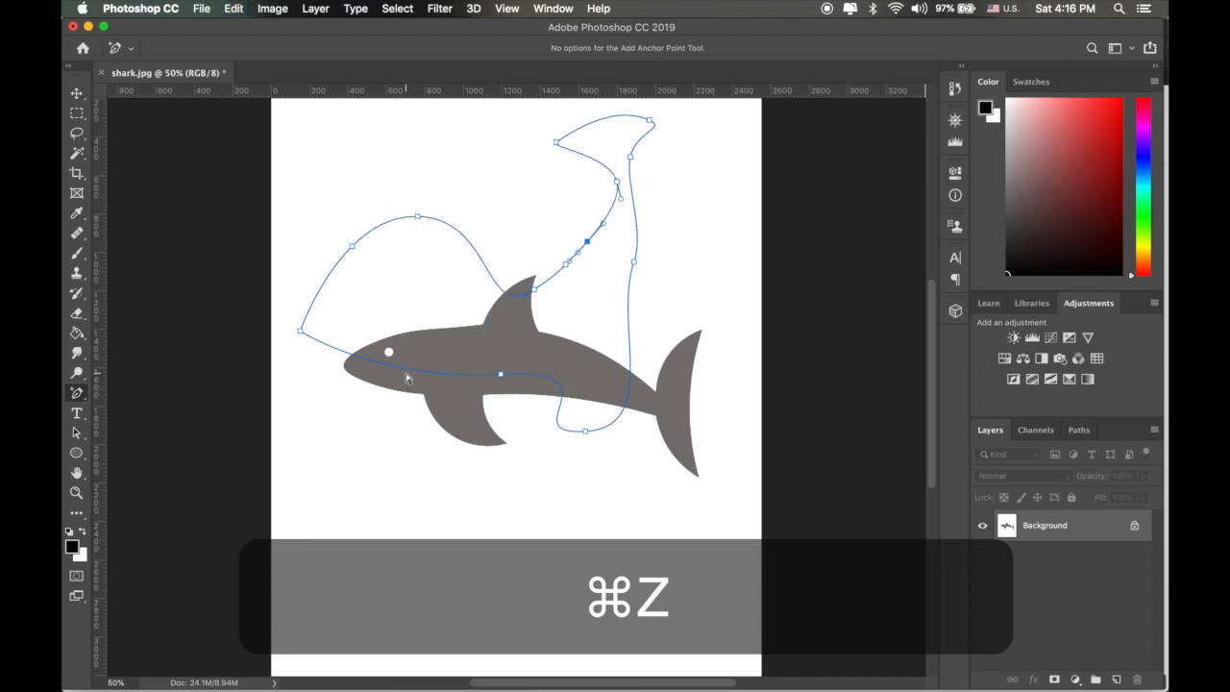
key("super+z")
key("super+z")
key("super+z")
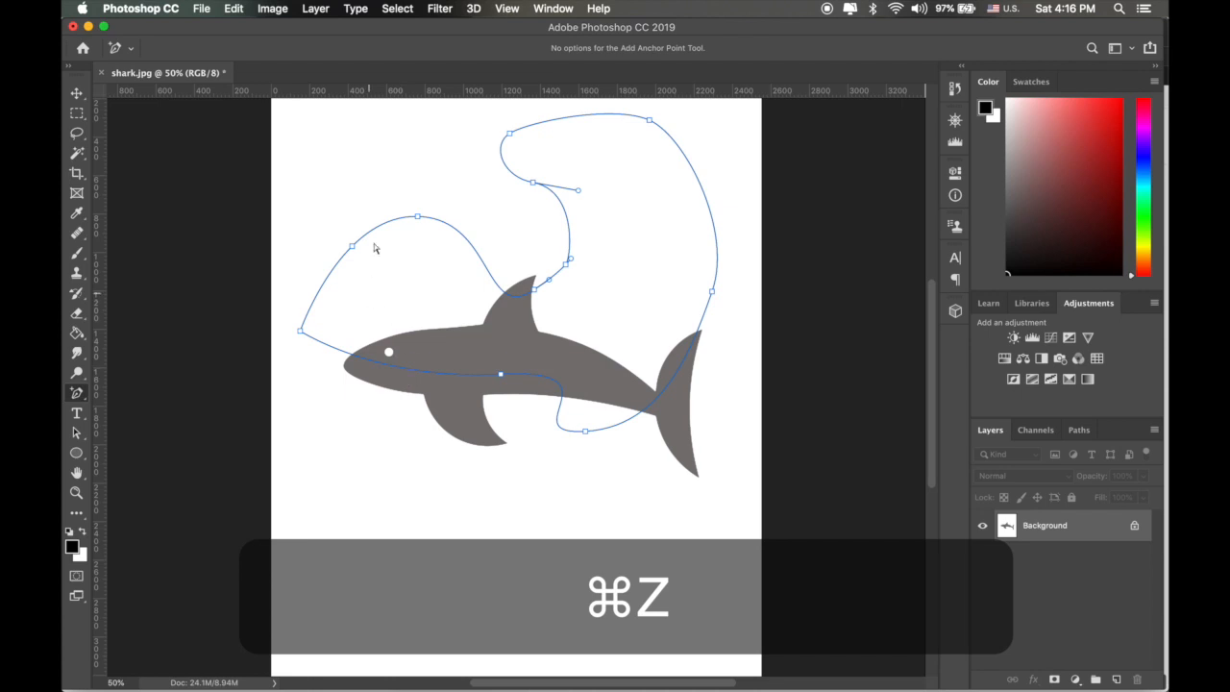
key("BackSpace")
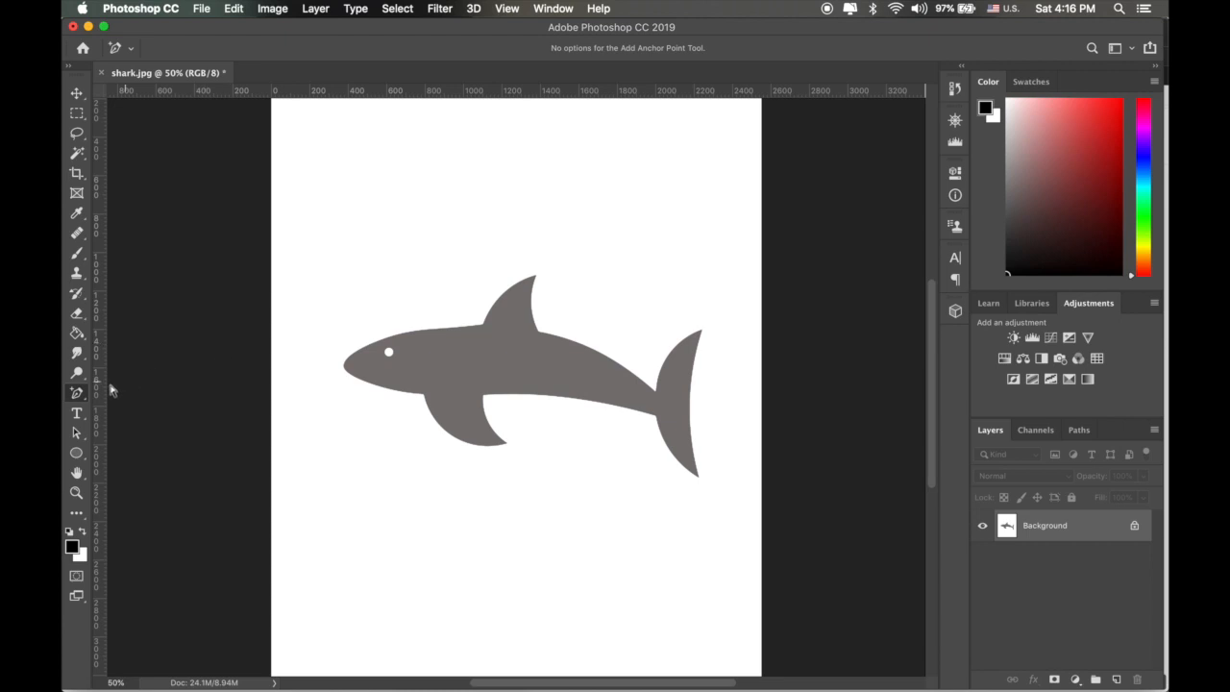
Step: Start a Curvature Pen path from the snout to the dorsal fin's front base and bend it along the head's upper edge
left_click_drag(80, 400, 147, 428)
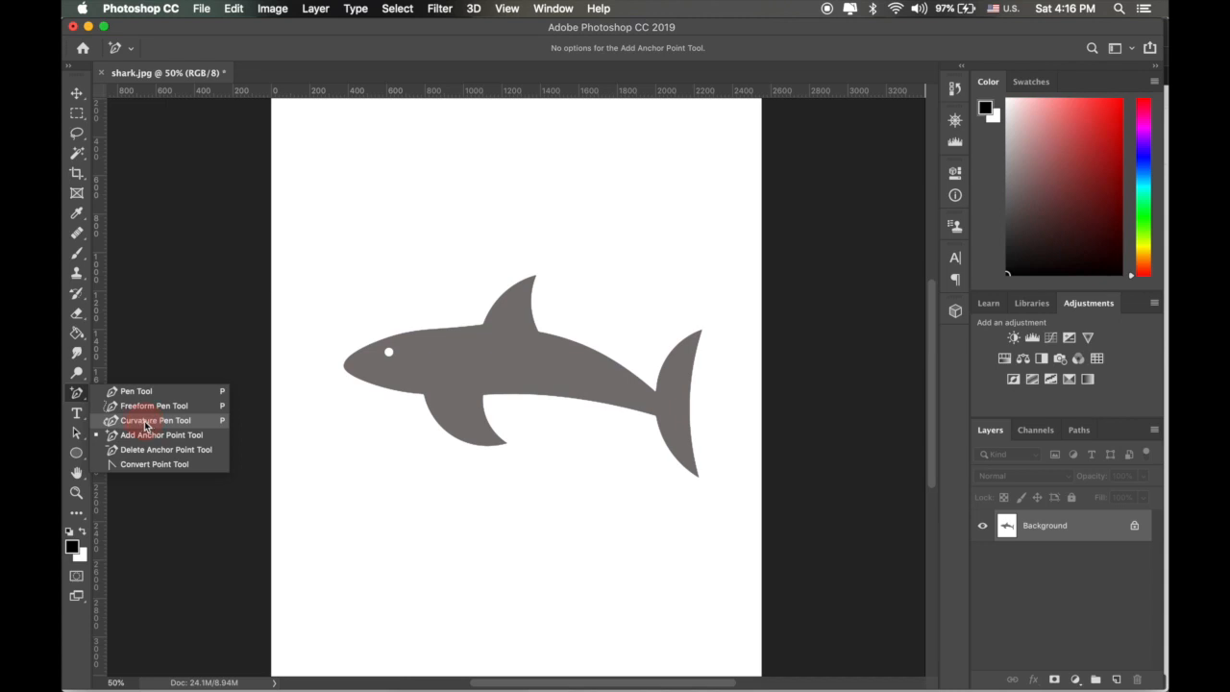
left_click(154, 422)
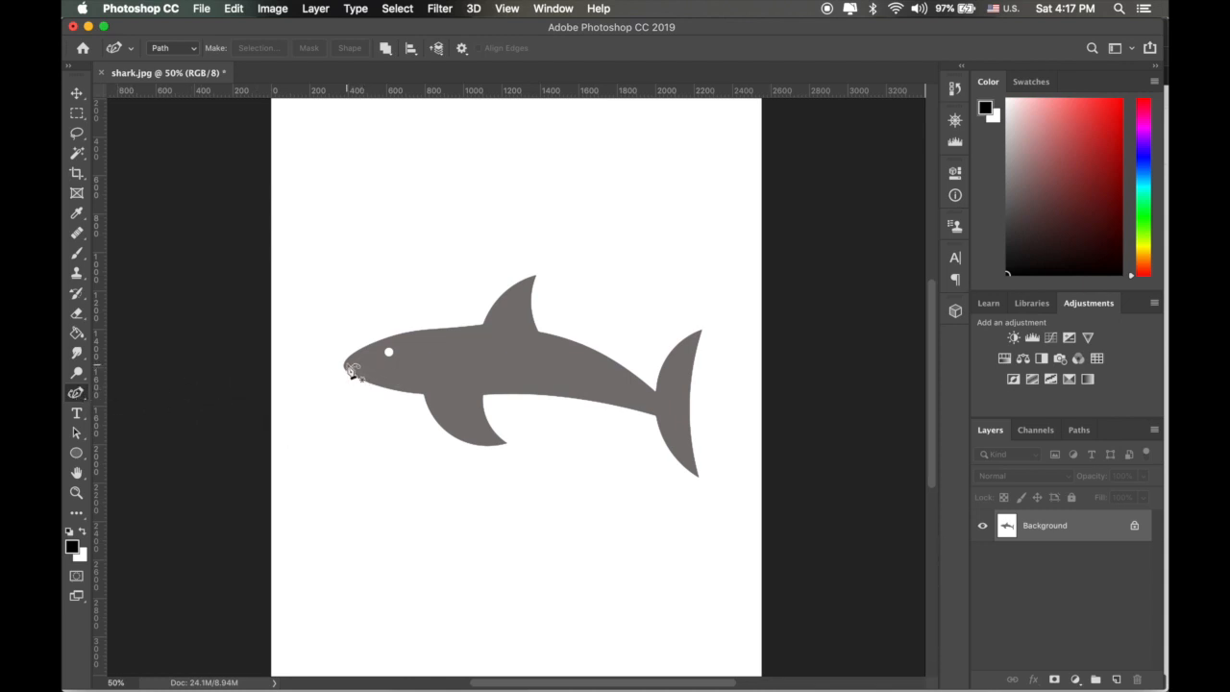
left_click(345, 362)
left_click(486, 328)
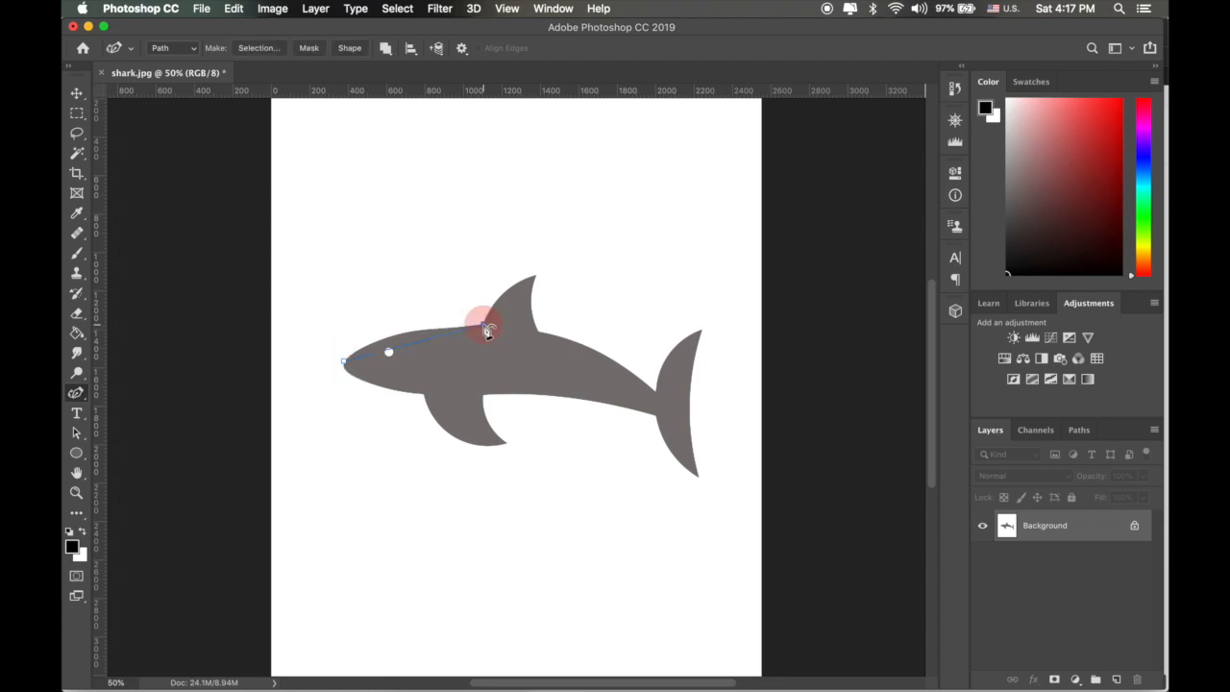
mouse_move(484, 325)
left_mouse_down()
mouse_move(452, 271)
mouse_move(491, 332)
mouse_move(481, 310)
mouse_move(483, 326)
left_mouse_up()
left_click(388, 352)
left_click_drag(417, 351, 400, 336)
Step: Try moving the head curve's anchor points and adding another along it, and undo the trial changes
mouse_move(481, 326)
left_mouse_down()
mouse_move(475, 338)
mouse_move(480, 297)
mouse_move(486, 333)
left_mouse_up()
left_click_drag(346, 362, 337, 333)
key("super+z")
left_click_drag(400, 334, 451, 322)
left_click(425, 330)
key("super+z")
Step: Extend the path along the dorsal fin's front edge to its tip and convert the front base anchor to a corner
left_click(536, 277)
left_click_drag(512, 318, 497, 301)
left_click(482, 328)
double_click(483, 329)
double_click(484, 330)
Step: Trace the dorsal fin's rear edge to its base, with a corner point at the tip and a curve point pulled inward
left_click(541, 331)
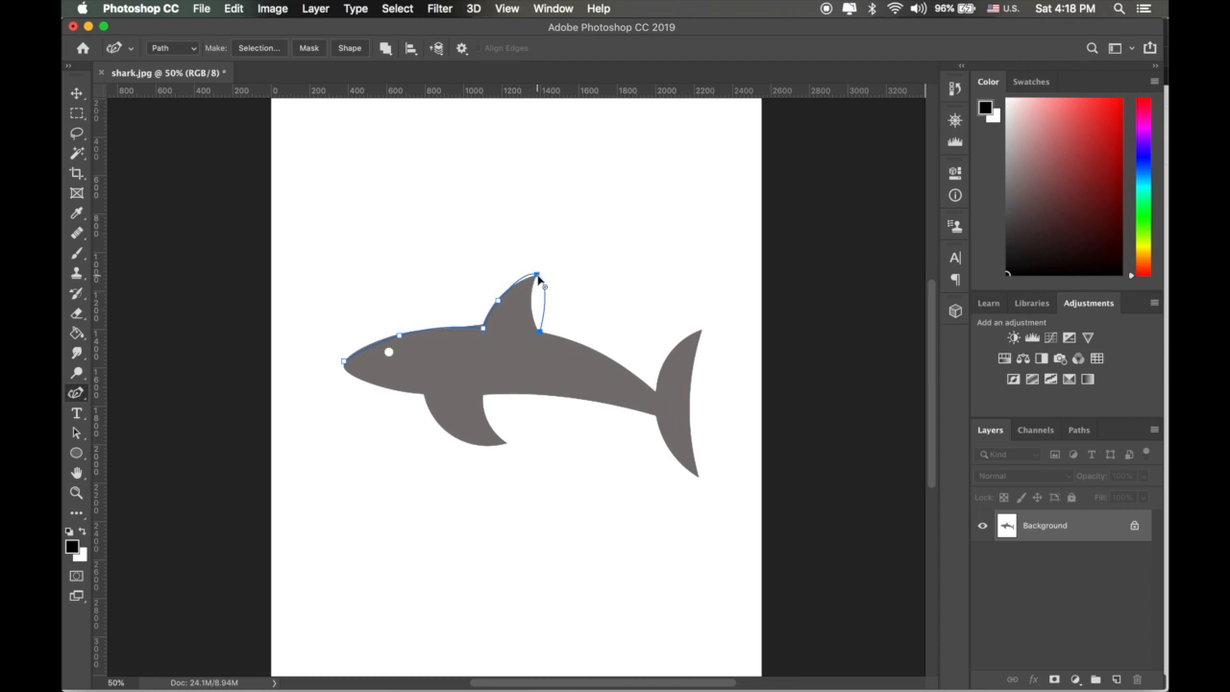
left_click(538, 277)
left_click(540, 309)
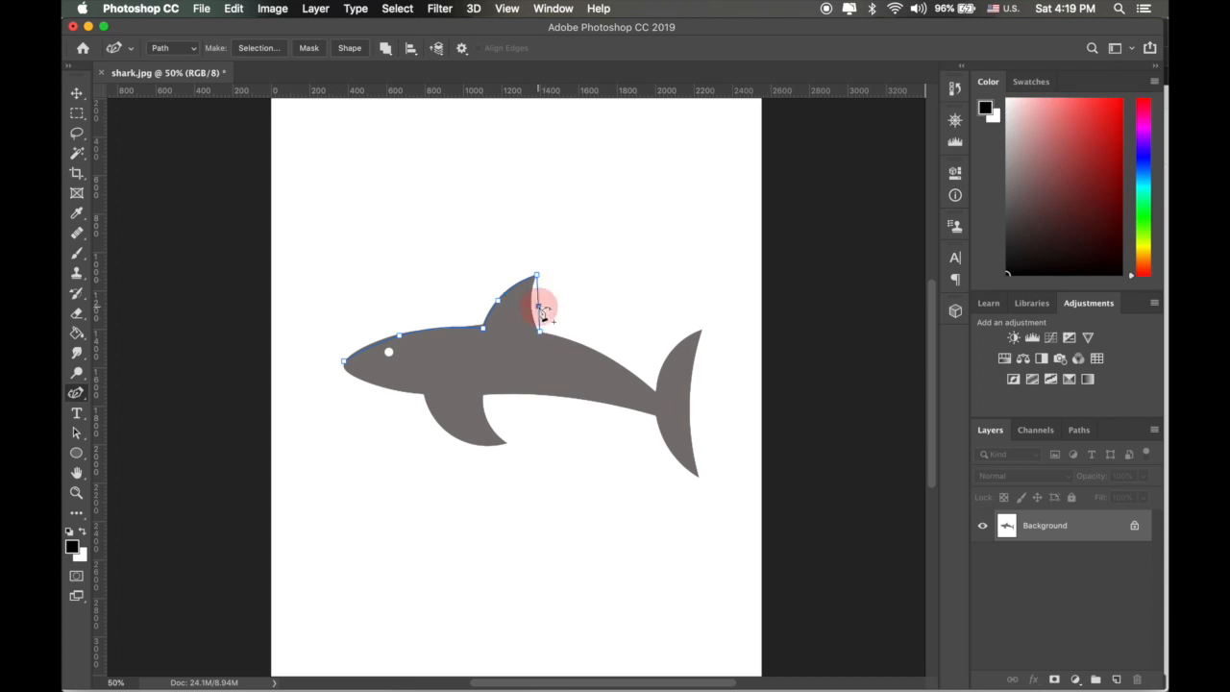
left_click_drag(541, 310, 531, 310)
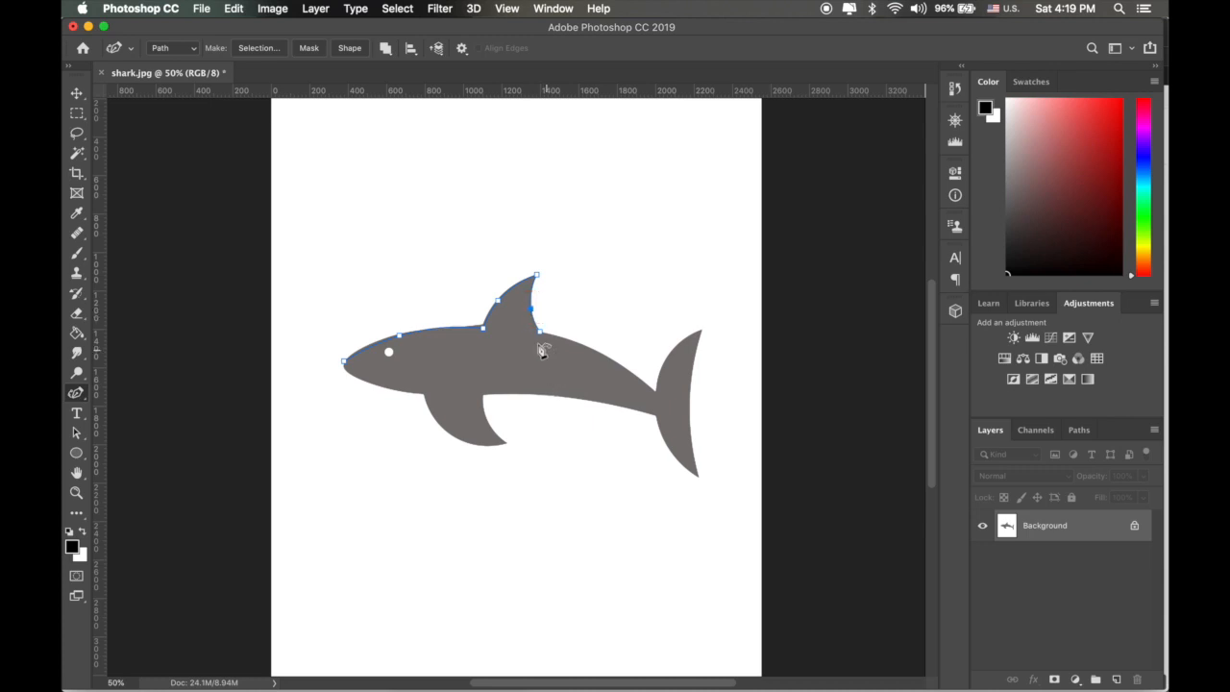
Step: Extend the path along the shark's back to the tail's upper joint, with a corner at the dorsal fin's rear base
mouse_move(656, 391)
left_mouse_down()
mouse_move(594, 380)
mouse_move(594, 359)
left_mouse_up()
left_click(541, 332)
left_click(593, 350)
Step: Trace the upper tail fin's front edge to its tip, with a corner at the tail's upper joint
left_click(701, 330)
left_click(657, 394)
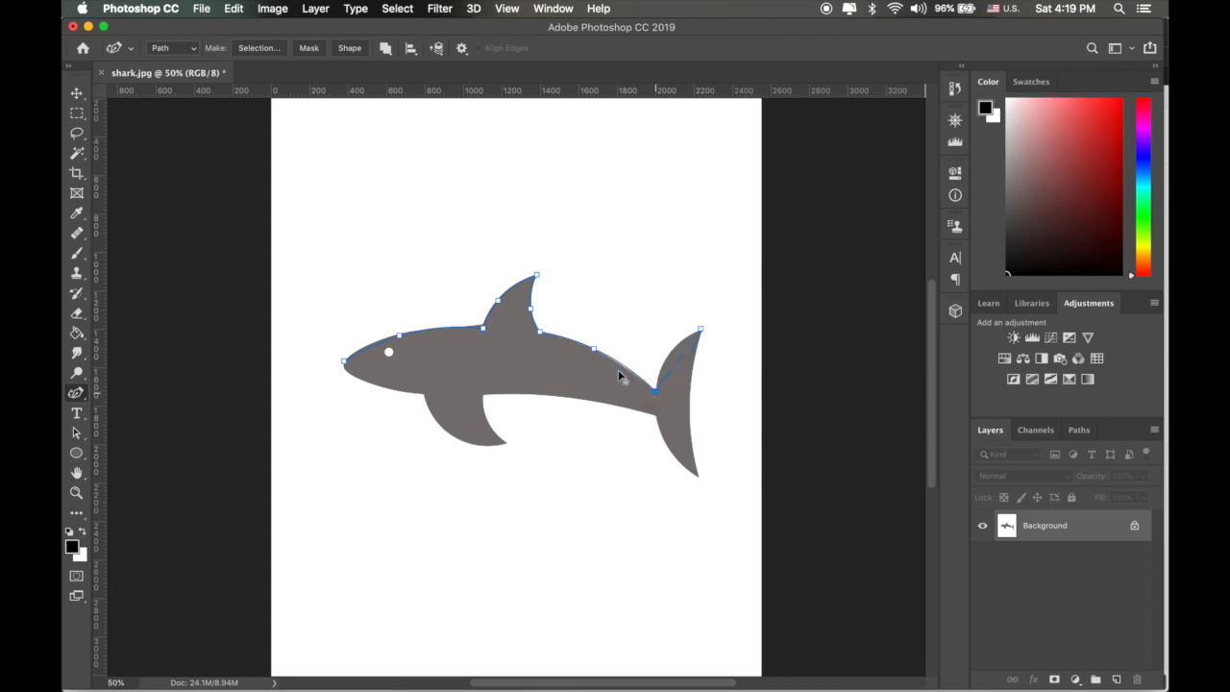
left_click(680, 370)
Step: Trace the tail's rear edge to the lower tip, with a corner at the upper tip and a midpoint pulled inward
left_click(699, 478)
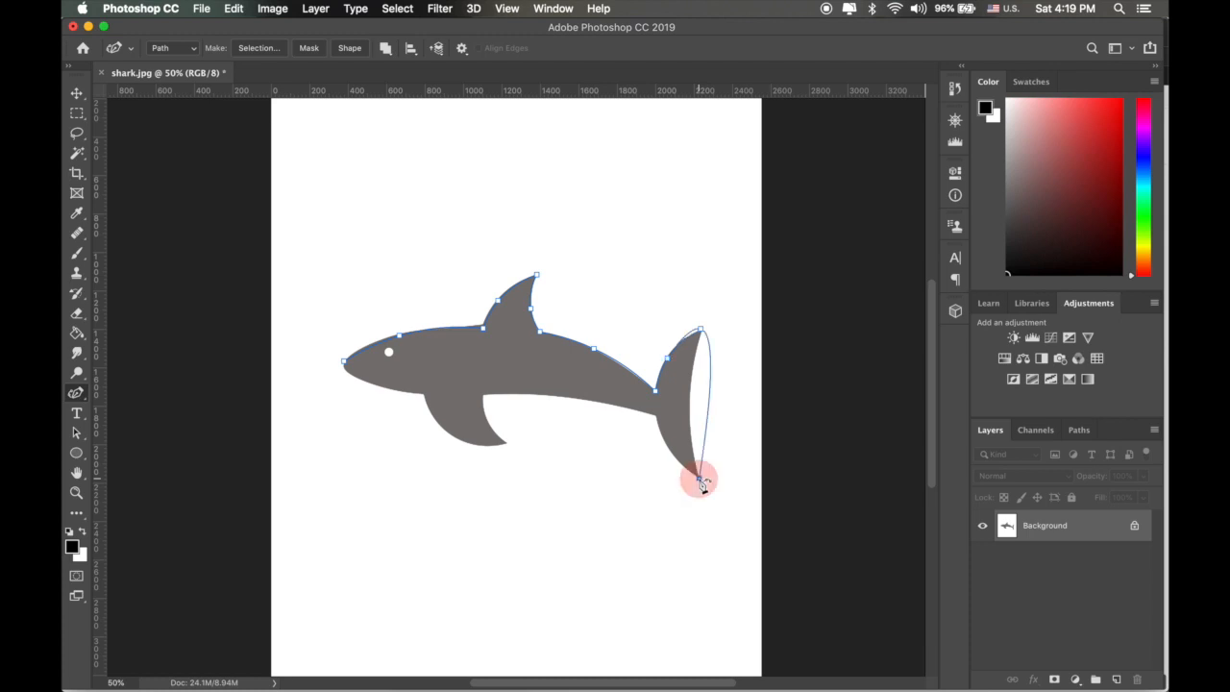
left_click(700, 330)
left_click_drag(703, 405, 689, 407)
left_click(689, 403)
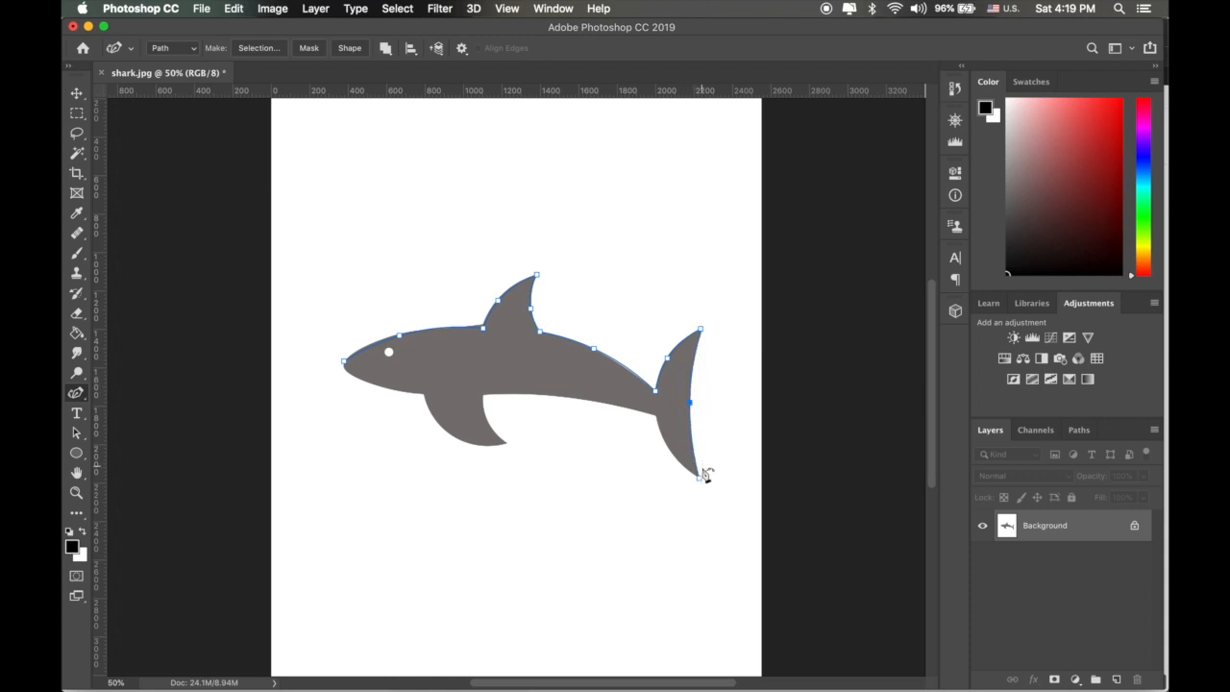
Step: Trace the lower tail fin's front edge to the tail's lower joint, with a corner at the lower tip
left_click(656, 418)
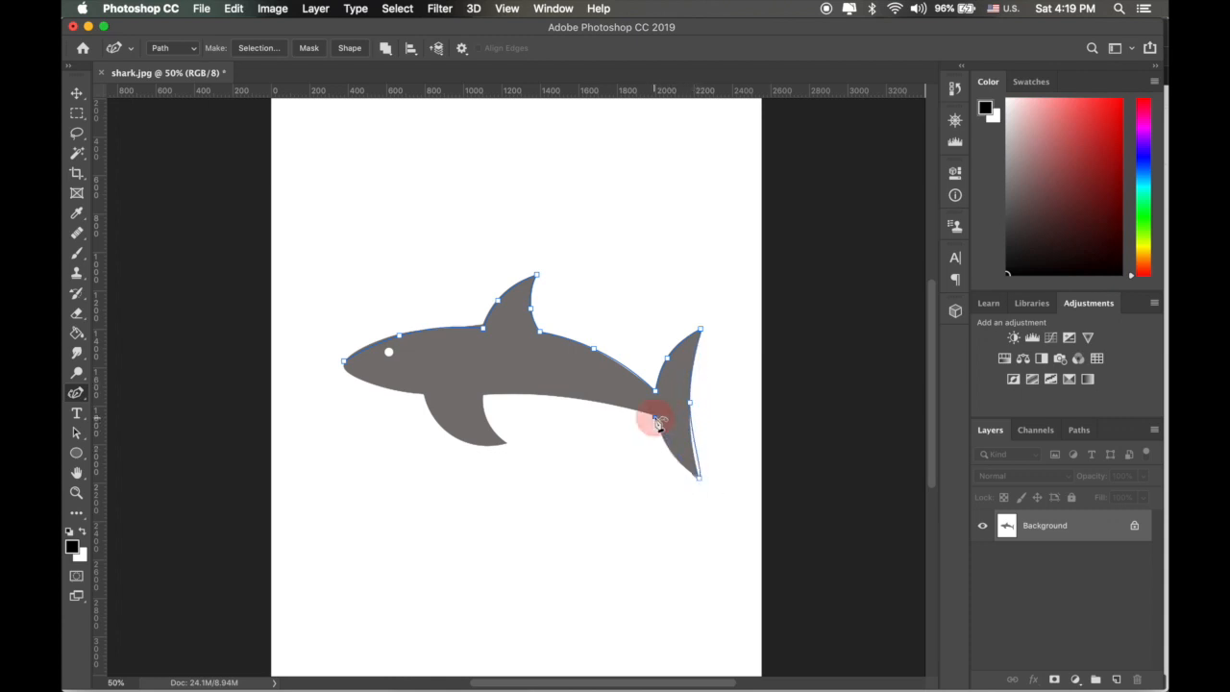
left_click(672, 450)
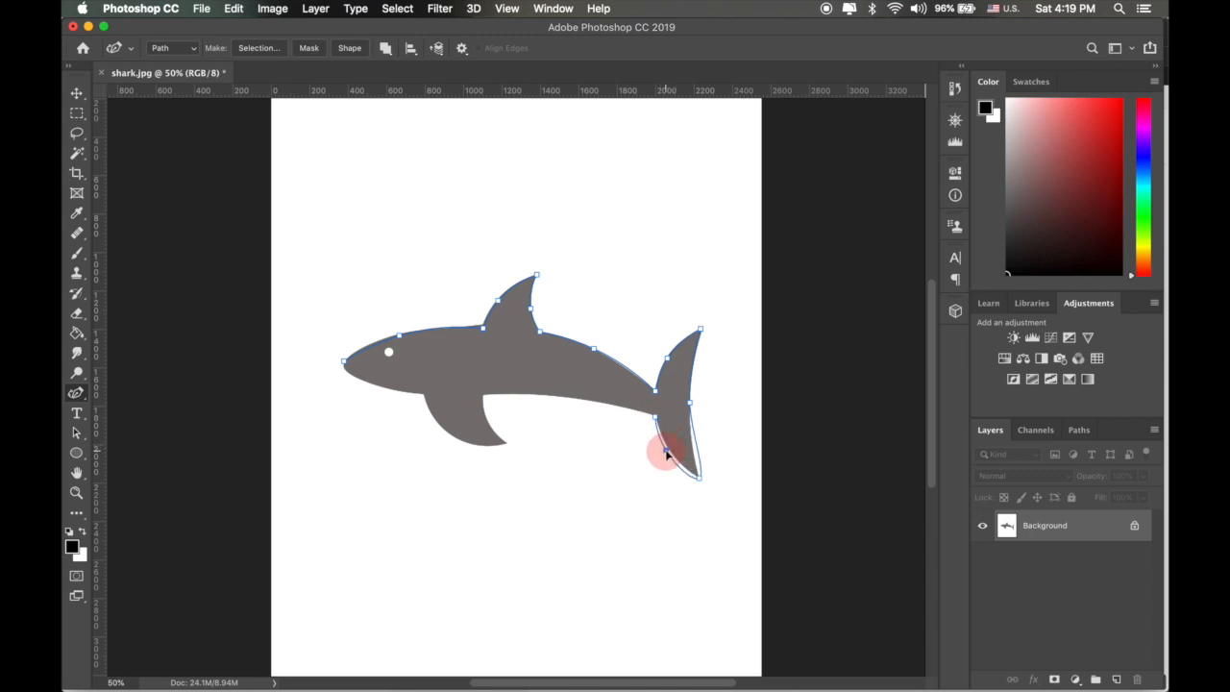
left_click(698, 478, "alt")
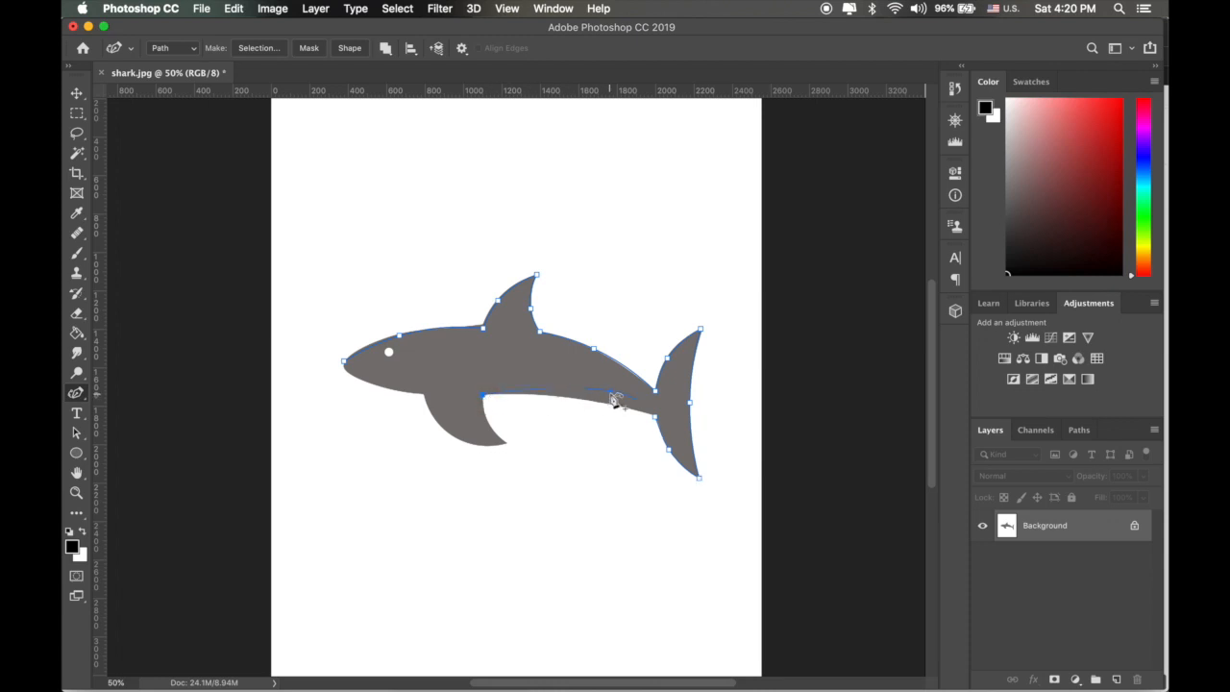
Step: Fit the belly segment between the tail and pectoral fin, with a corner at the tail's lower joint and a midpoint pulled inward
left_click(657, 417)
left_click(655, 418, "alt")
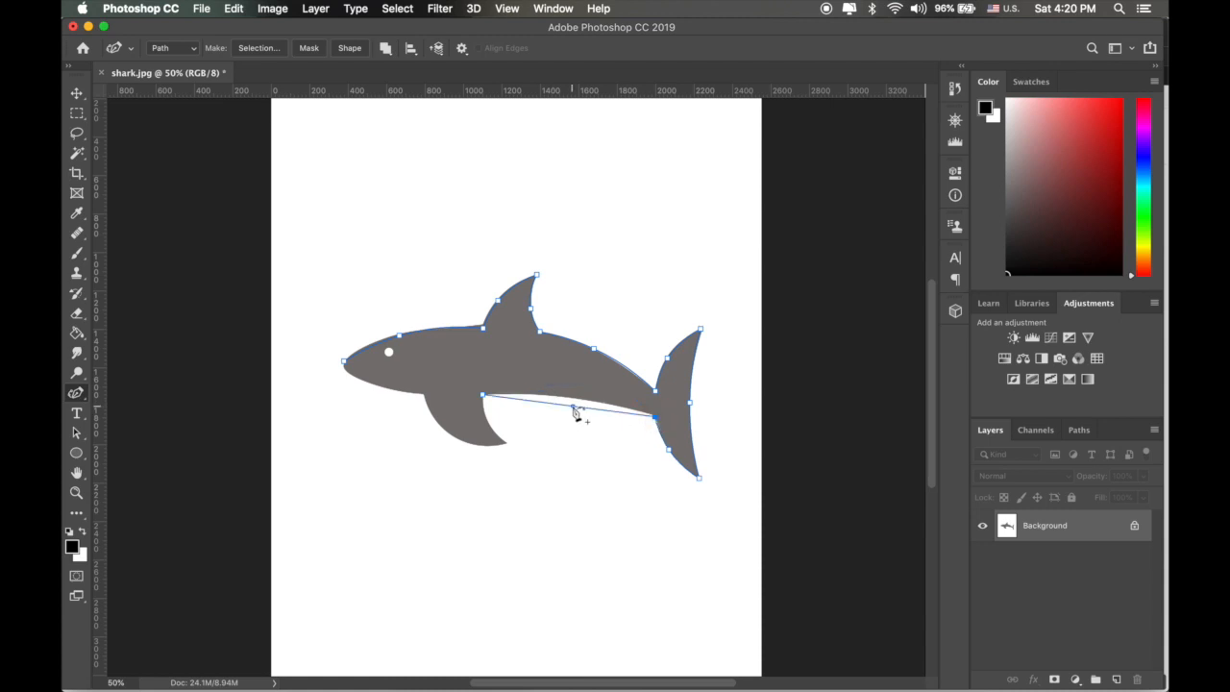
left_click_drag(575, 411, 568, 397)
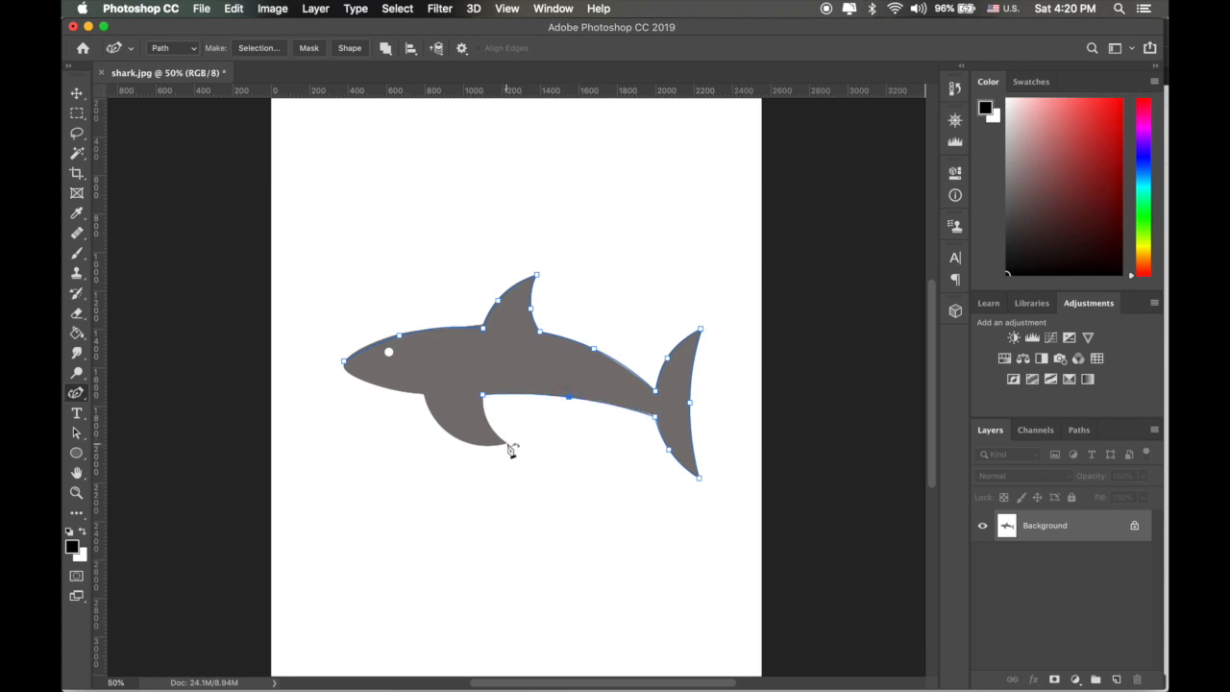
Step: Trace the pectoral fin's rear edge to its tip, with a corner at the rear base and a midpoint pulled inward
left_click(508, 443)
left_click(484, 396)
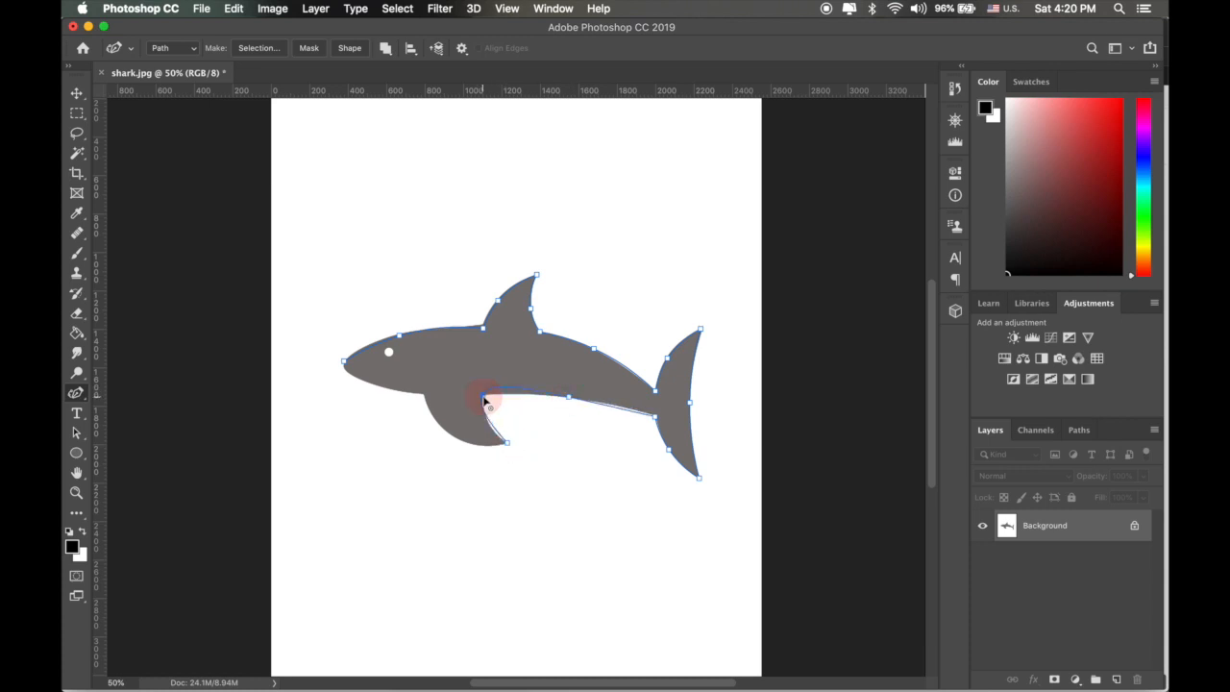
left_click_drag(486, 401, 486, 420)
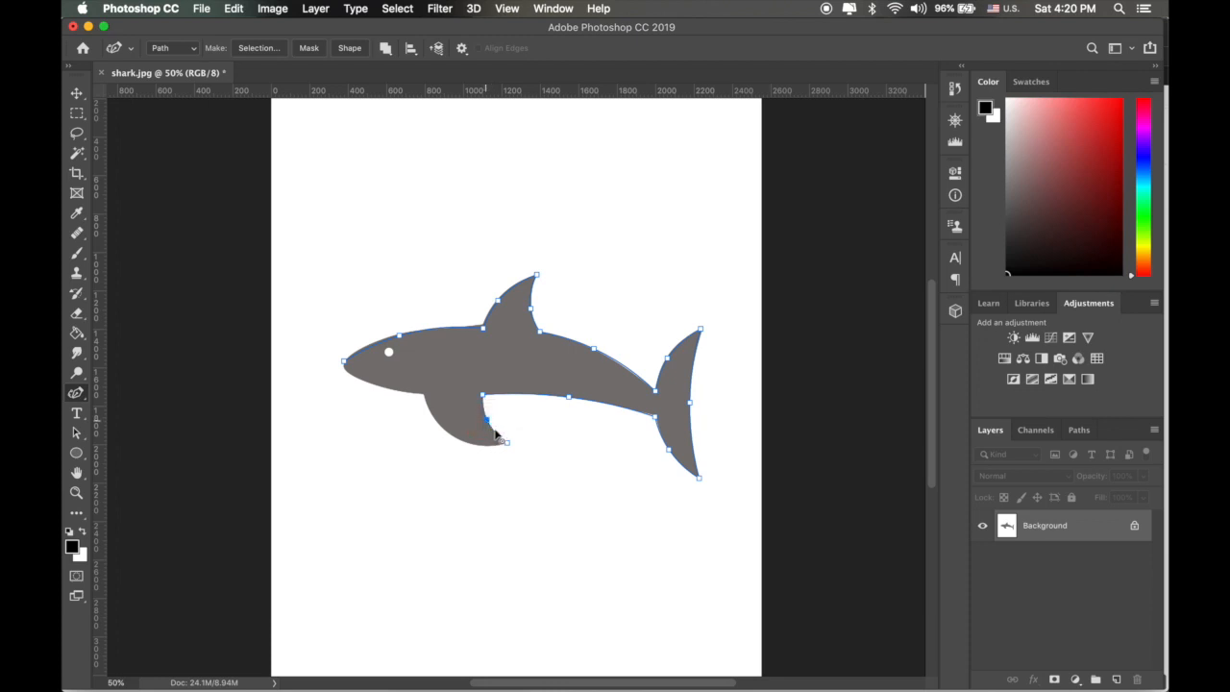
Step: Trace the pectoral fin's front edge to its front base, with a corner at the tip and a midpoint pulled outward
left_click(423, 395)
mouse_move(466, 428)
left_mouse_down()
mouse_move(439, 445)
mouse_move(449, 434)
left_mouse_up()
left_click(508, 443)
Step: Close the path along the lower jaw to the nose, with a corner at the pectoral fin's front base, and align the nose anchor
left_click(344, 362)
double_click(423, 395)
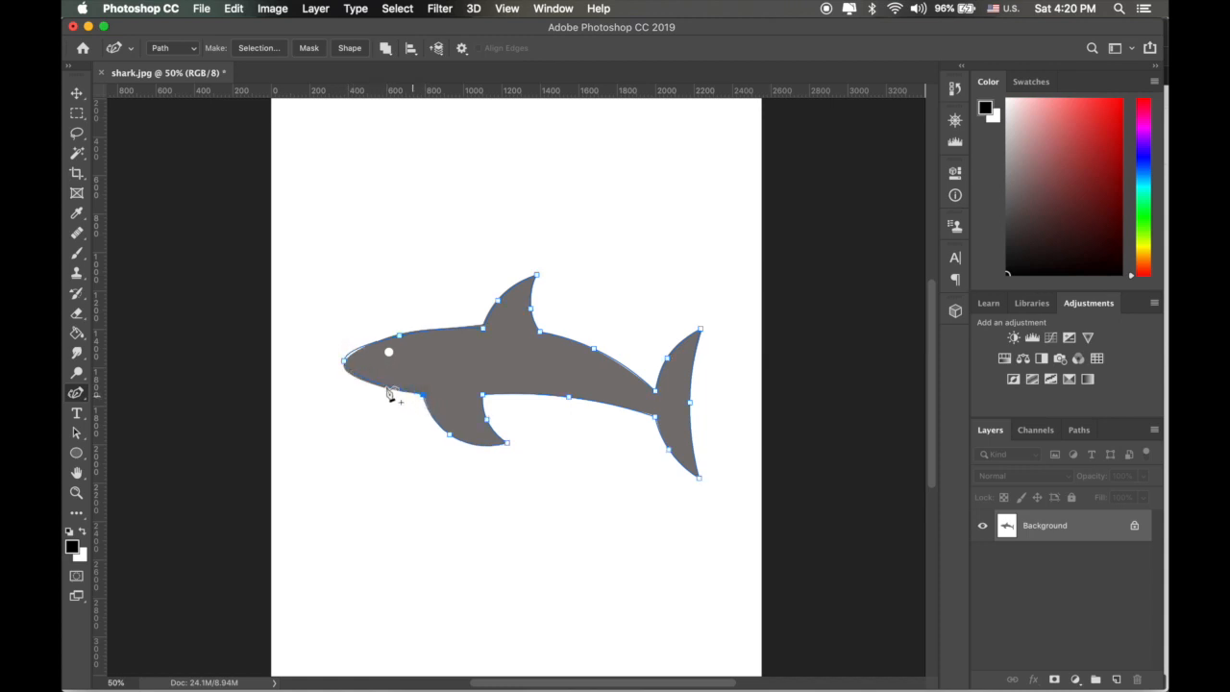
left_click(344, 363)
Step: Reposition the anchor between the dorsal fin and tail to follow the back's edge, with a corner at the tail's upper joint
left_click(594, 351)
left_click(595, 352)
mouse_move(593, 359)
left_mouse_down()
mouse_move(598, 242)
mouse_move(599, 384)
mouse_move(599, 352)
left_mouse_up()
double_click(656, 392)
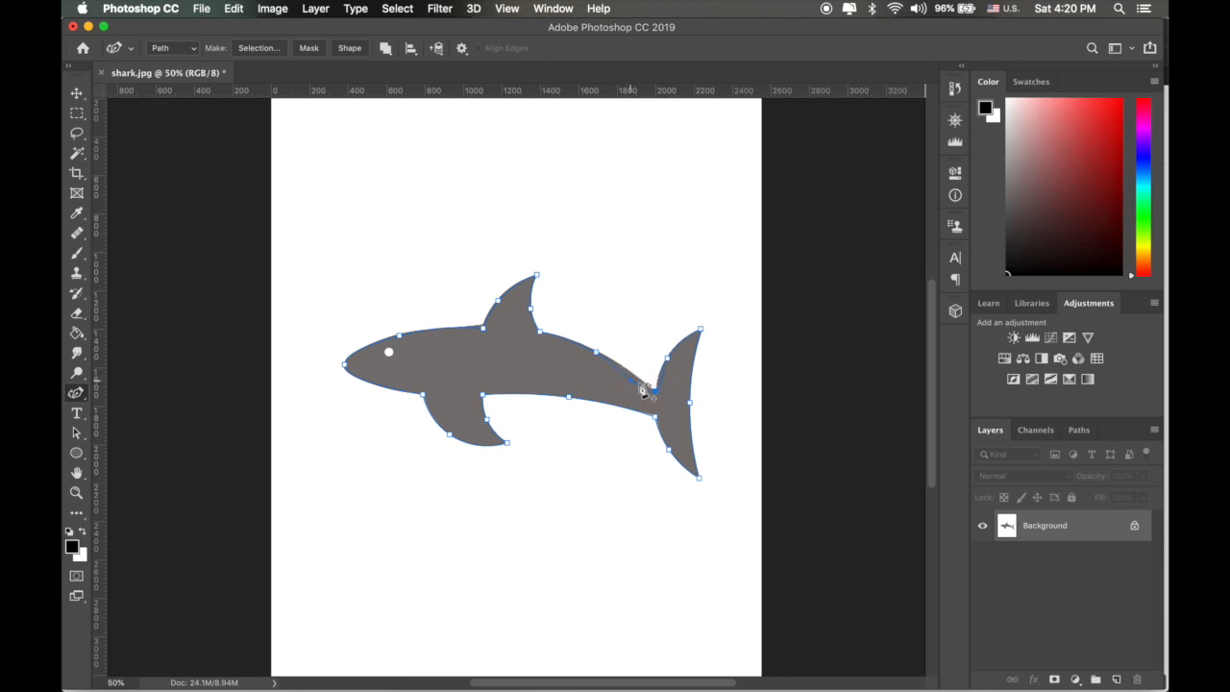
double_click(656, 392)
Step: Create a new empty layer above the Background layer
left_click(1080, 431)
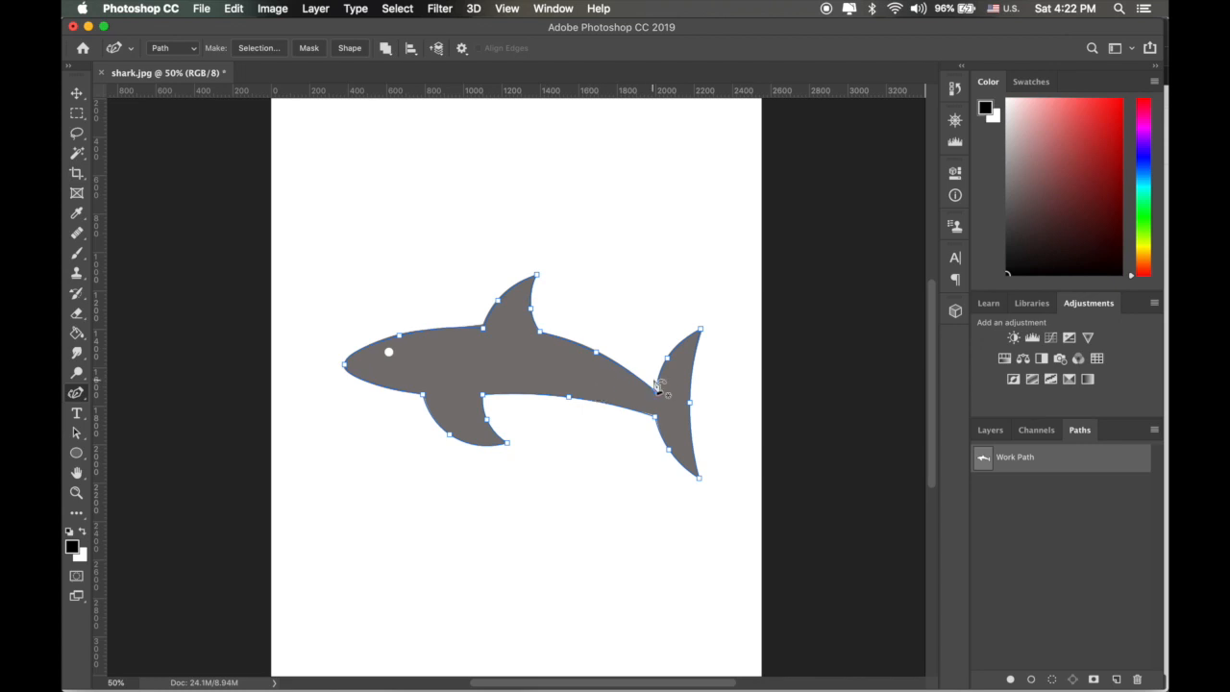
left_click(991, 431)
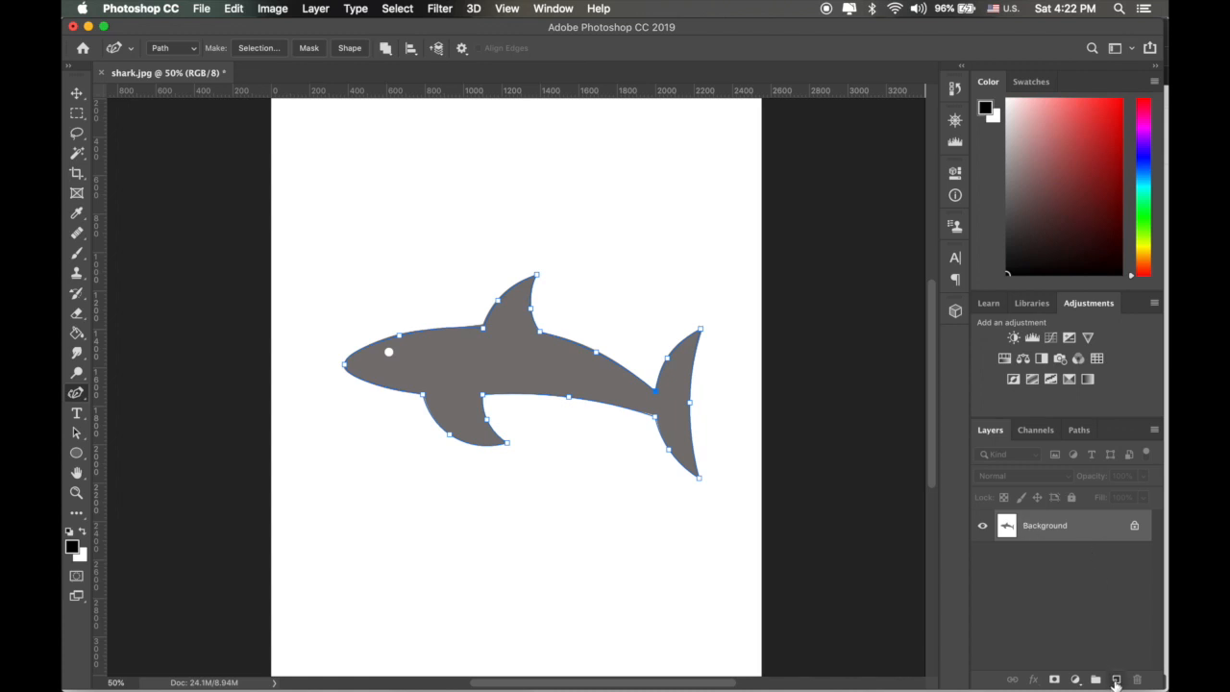
left_click(1115, 681)
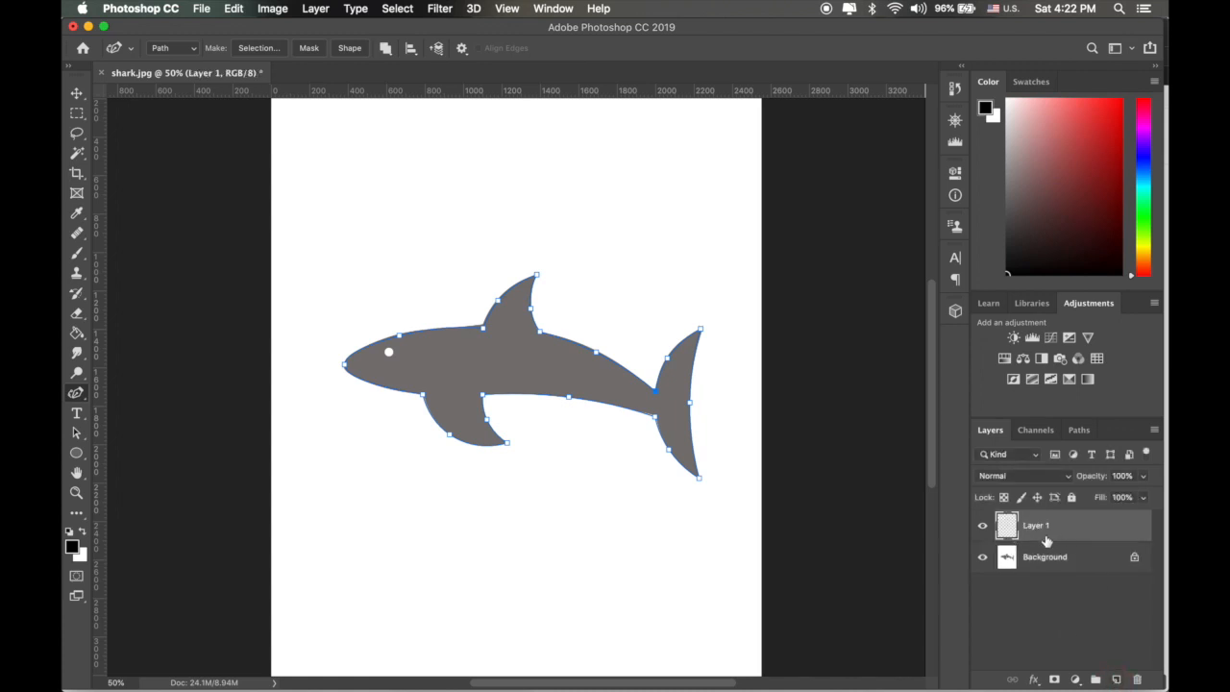
Step: Fill the work path on the new layer with the muted red color d27676, in Normal mode at 100% opacity
left_click(1078, 432)
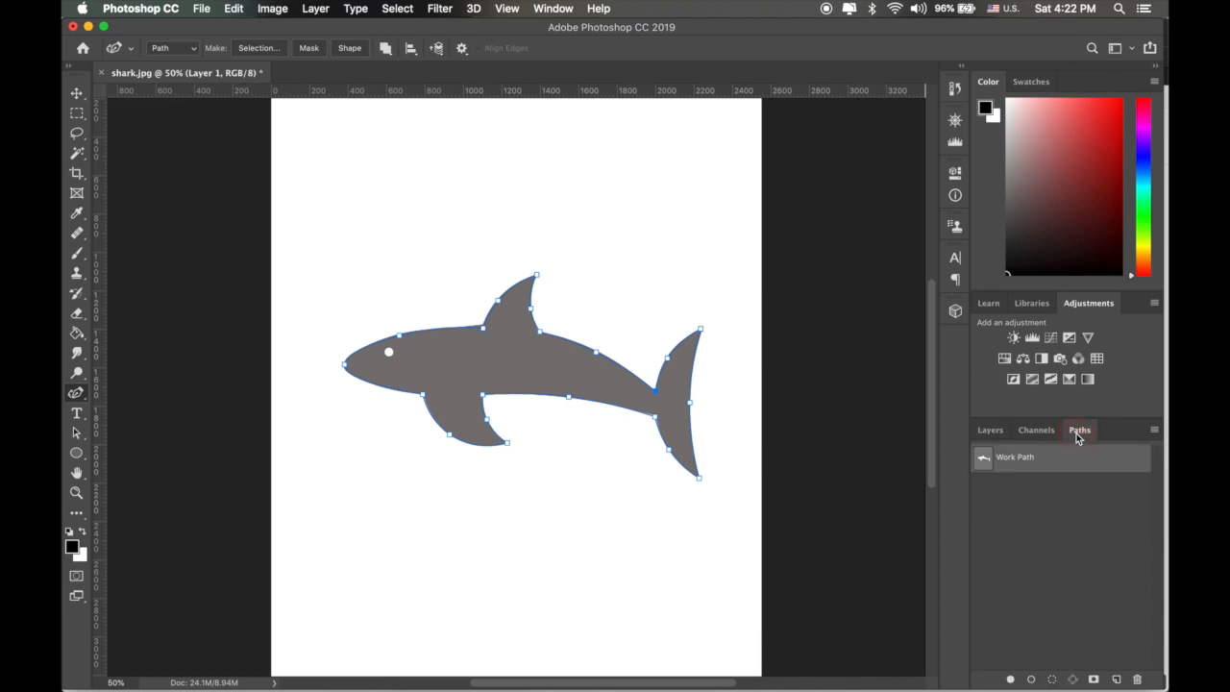
right_click(1016, 459)
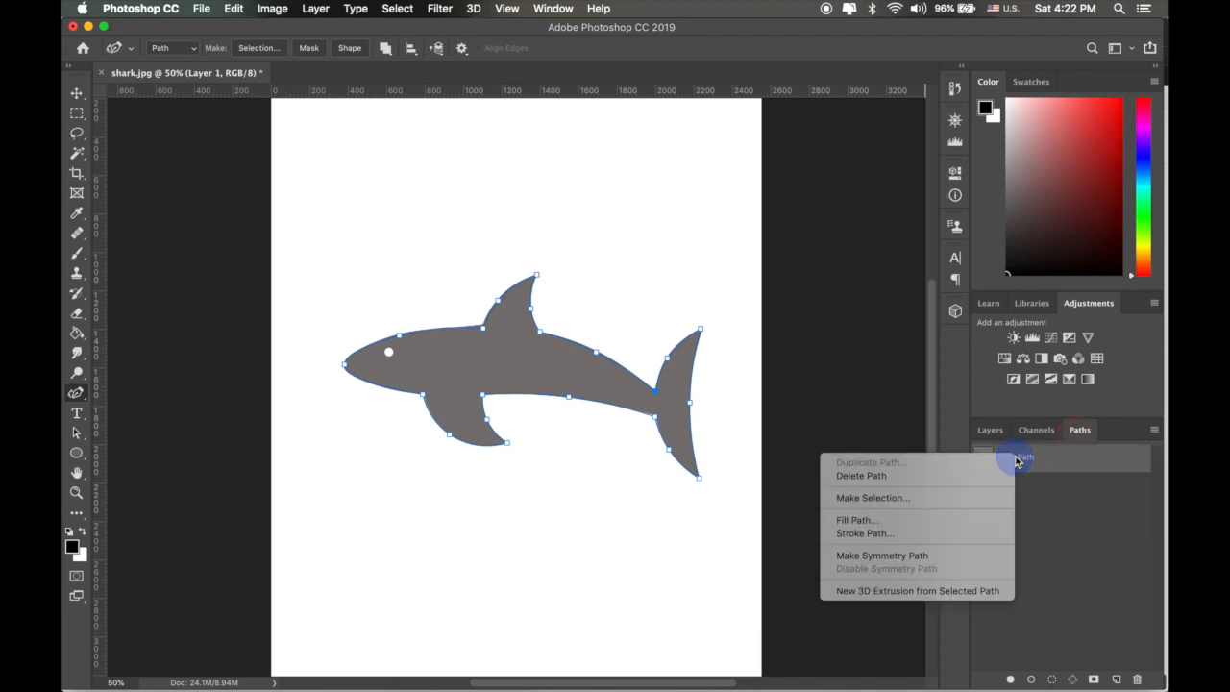
left_click(877, 523)
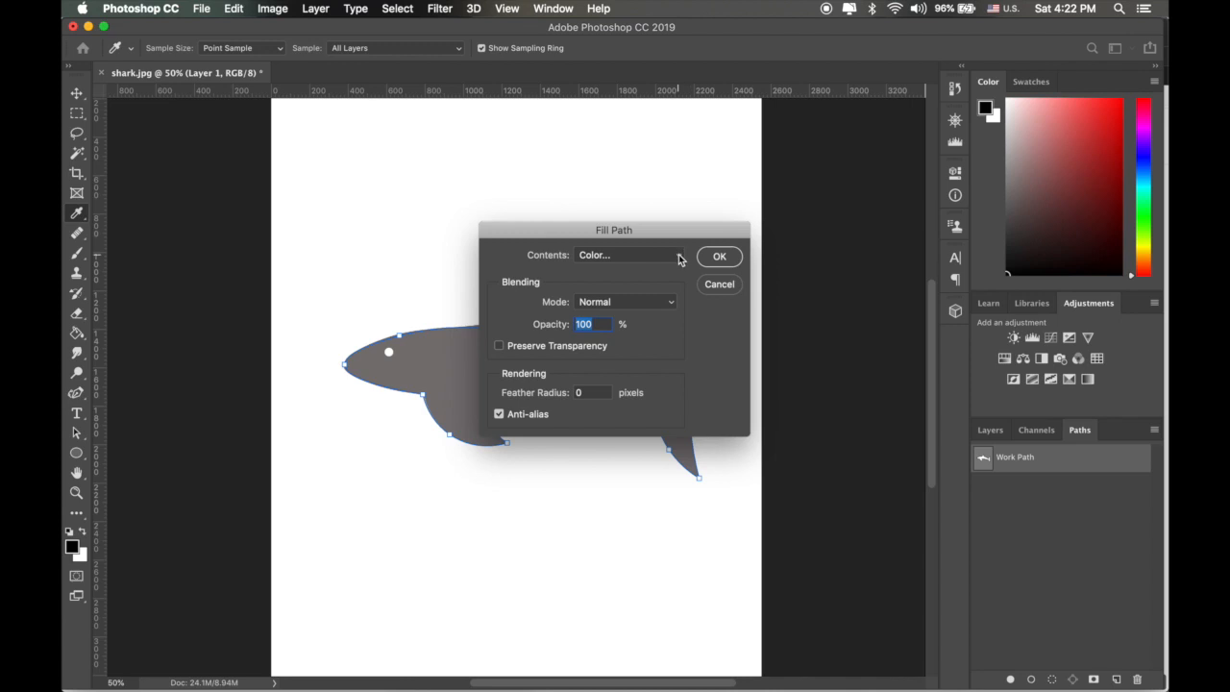
left_click(679, 256)
left_click(633, 254)
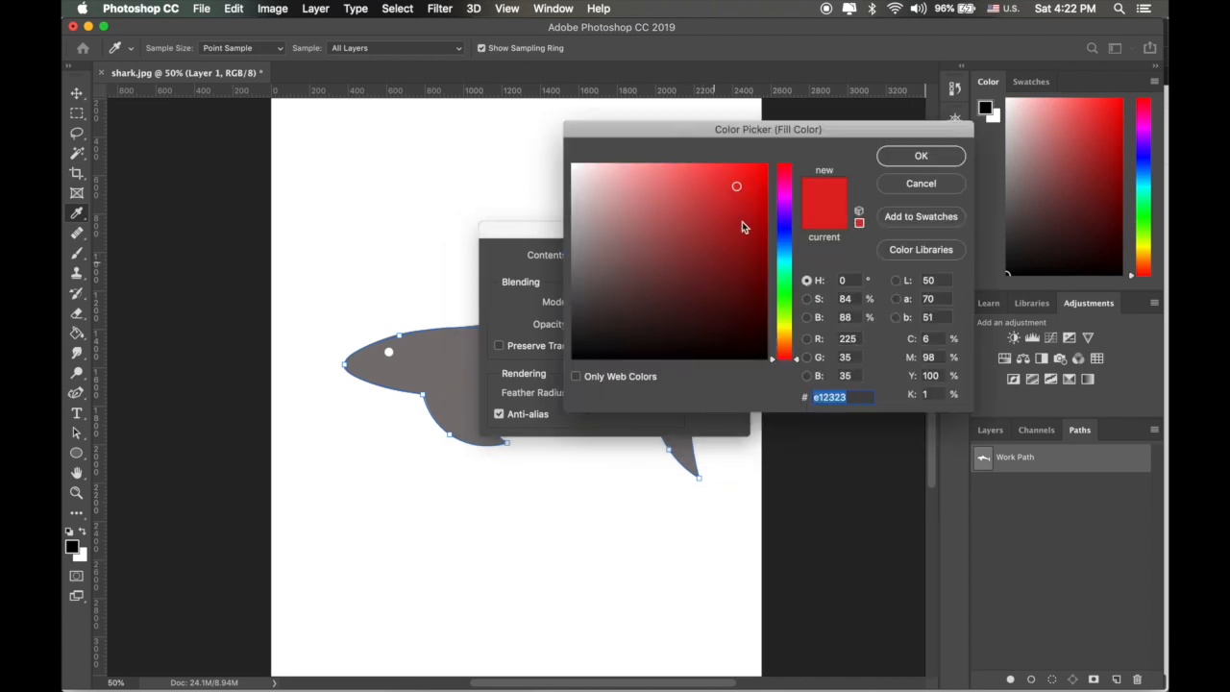
left_click_drag(735, 207, 659, 197)
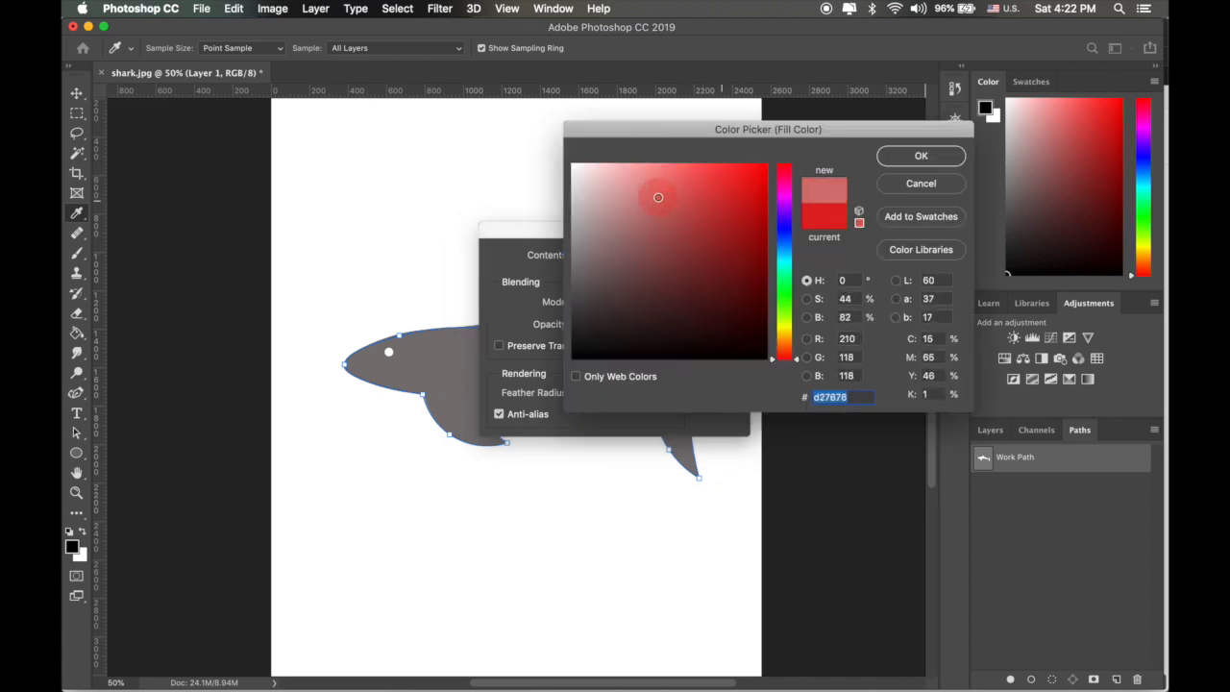
left_click(912, 165)
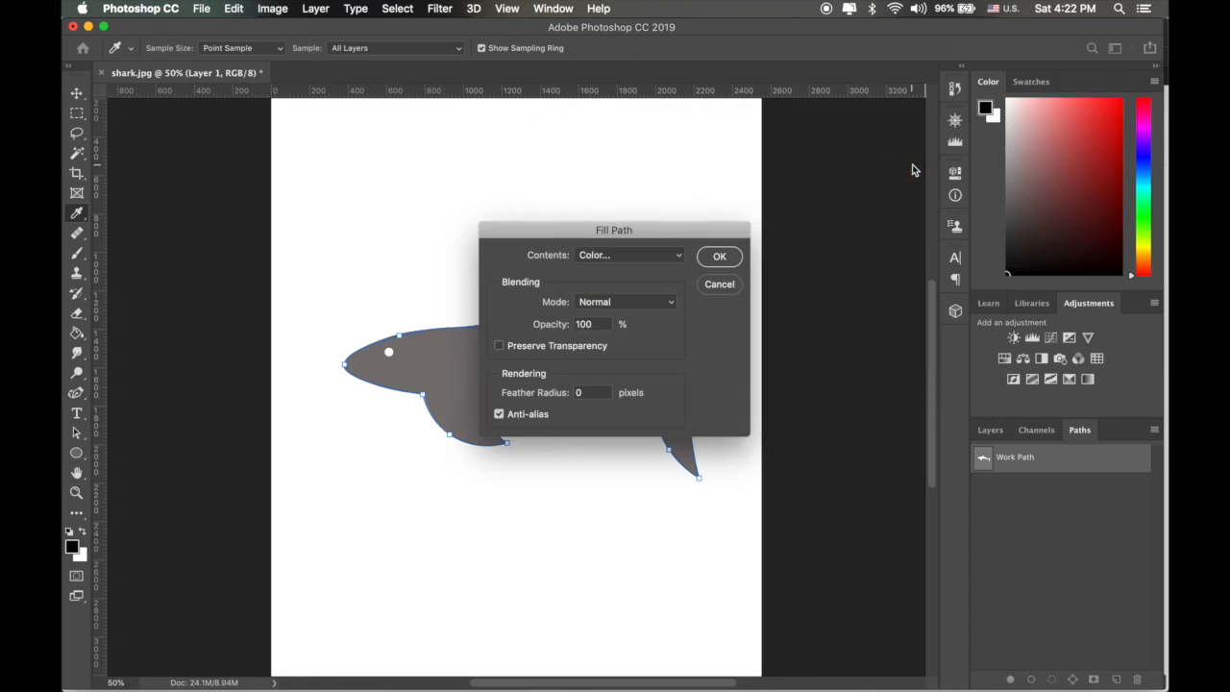
left_click(719, 258)
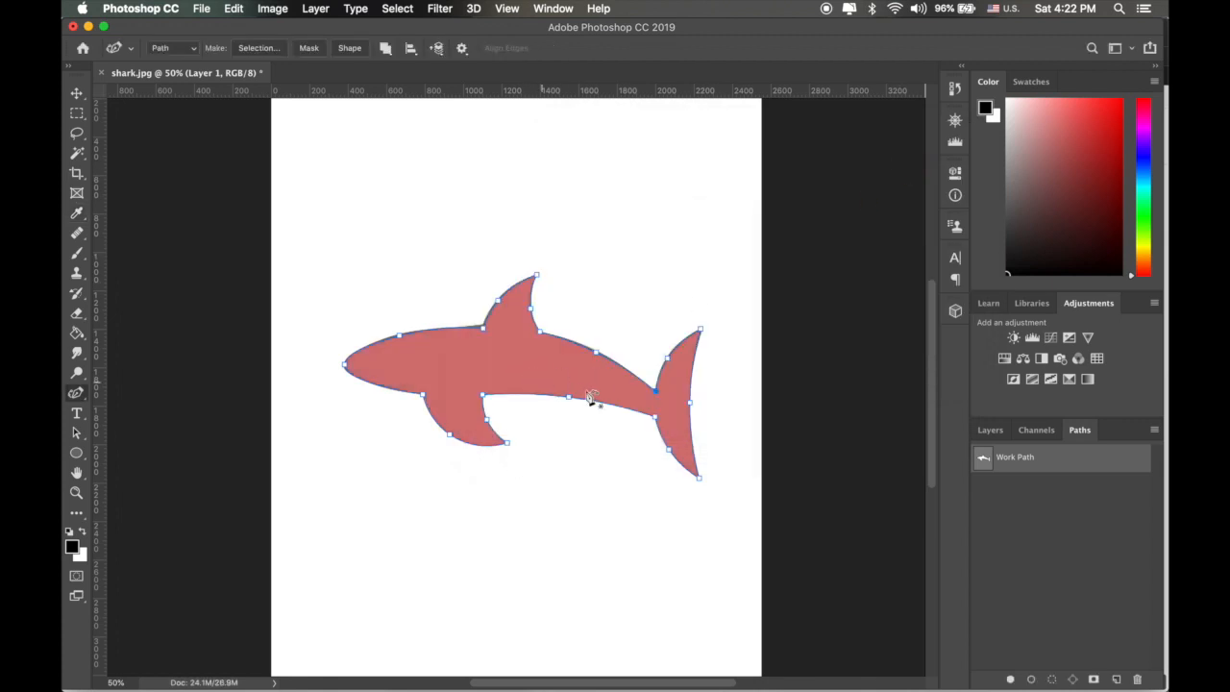
Step: Move the red-filled shark on Layer 1 straight down below the original shark
left_click(988, 431)
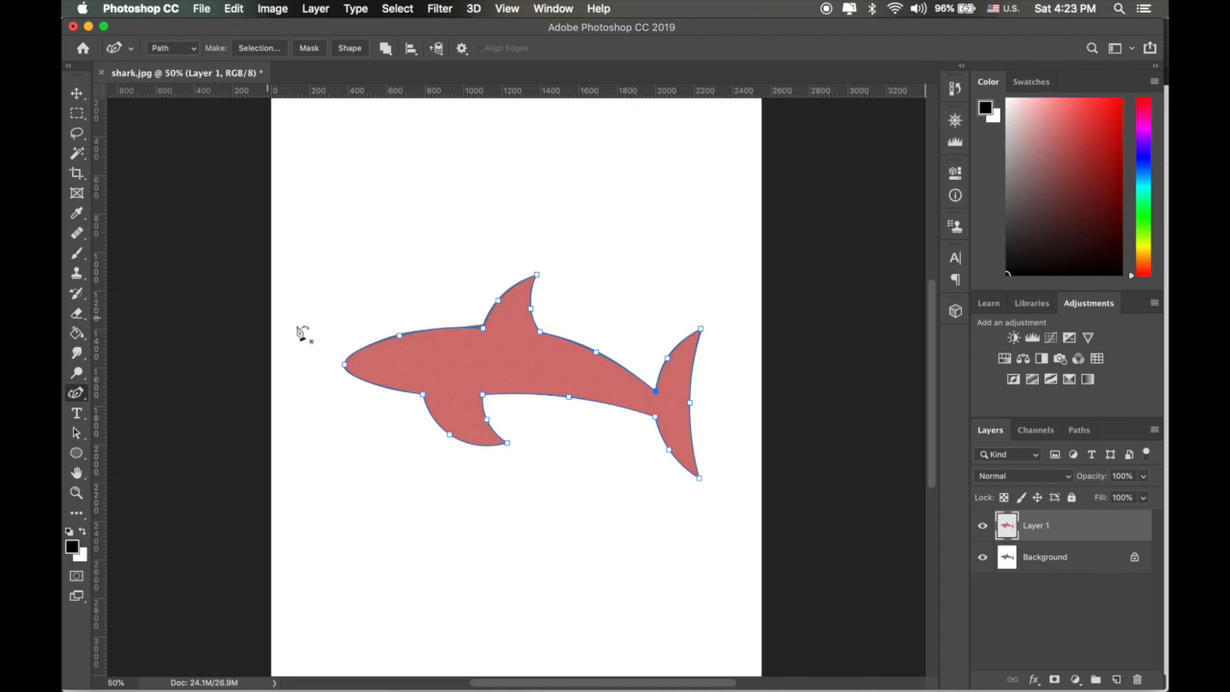
key("v")
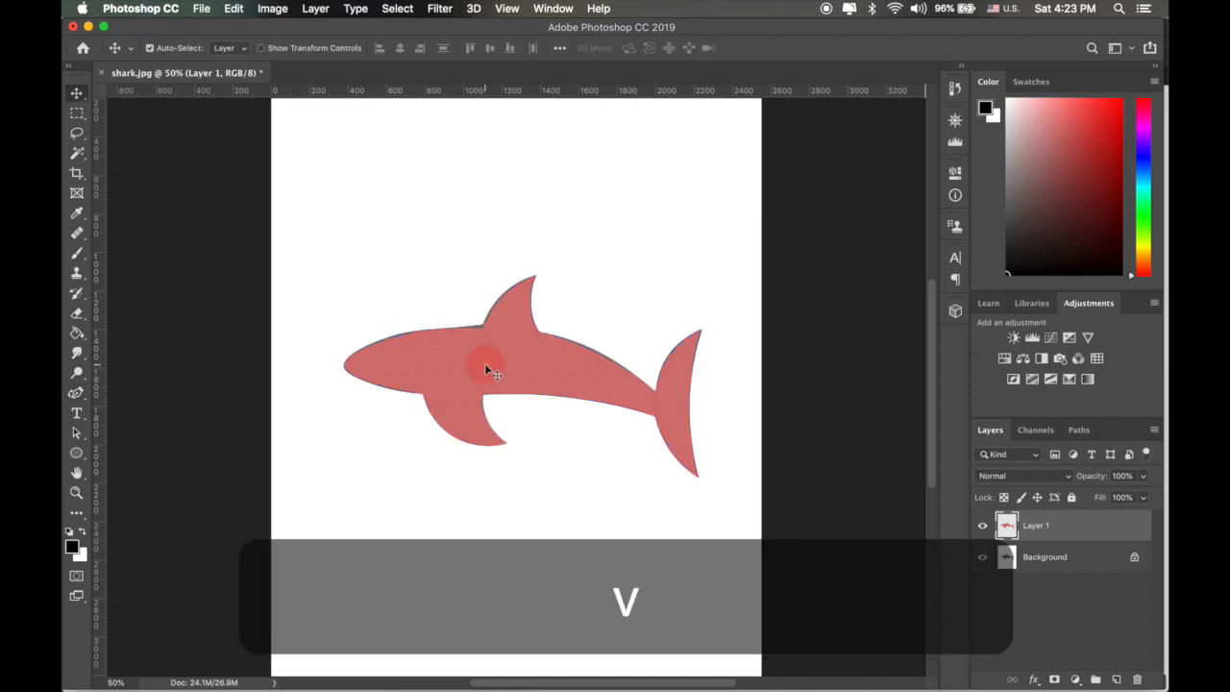
left_click_drag(487, 366, 494, 544)
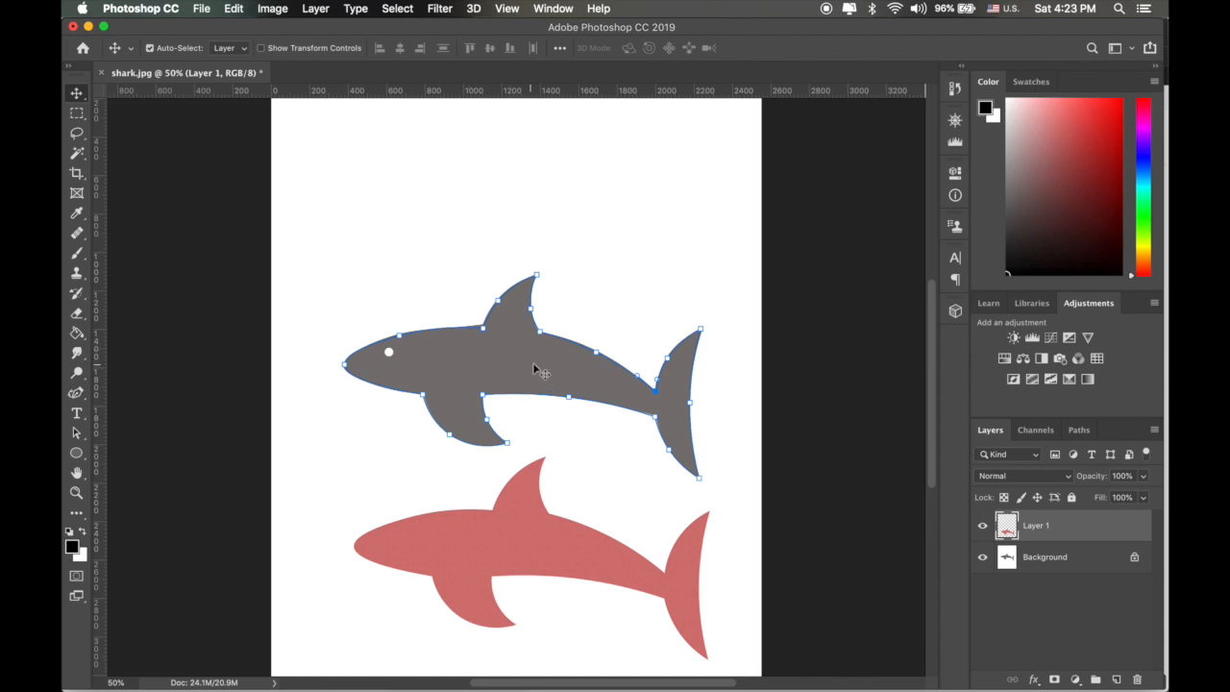
Step: Move the whole shark work path above the original shark with the Path Selection tool
left_click_drag(76, 432, 126, 444)
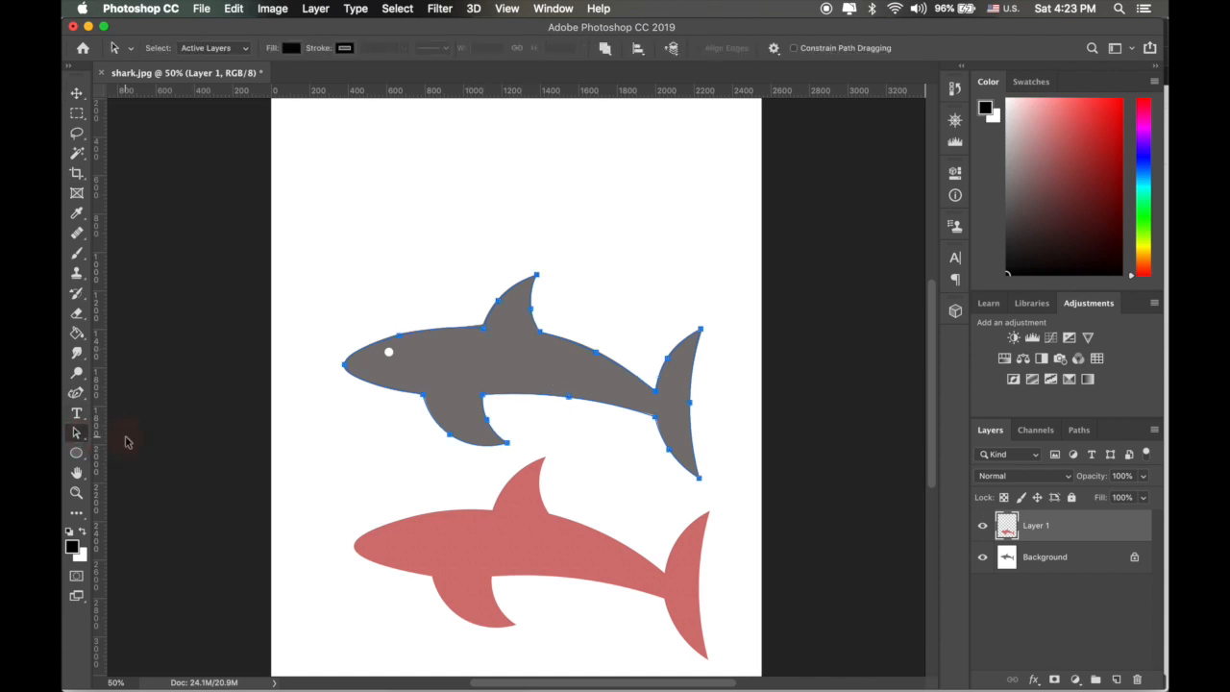
left_click(485, 331)
left_click_drag(484, 332, 468, 157)
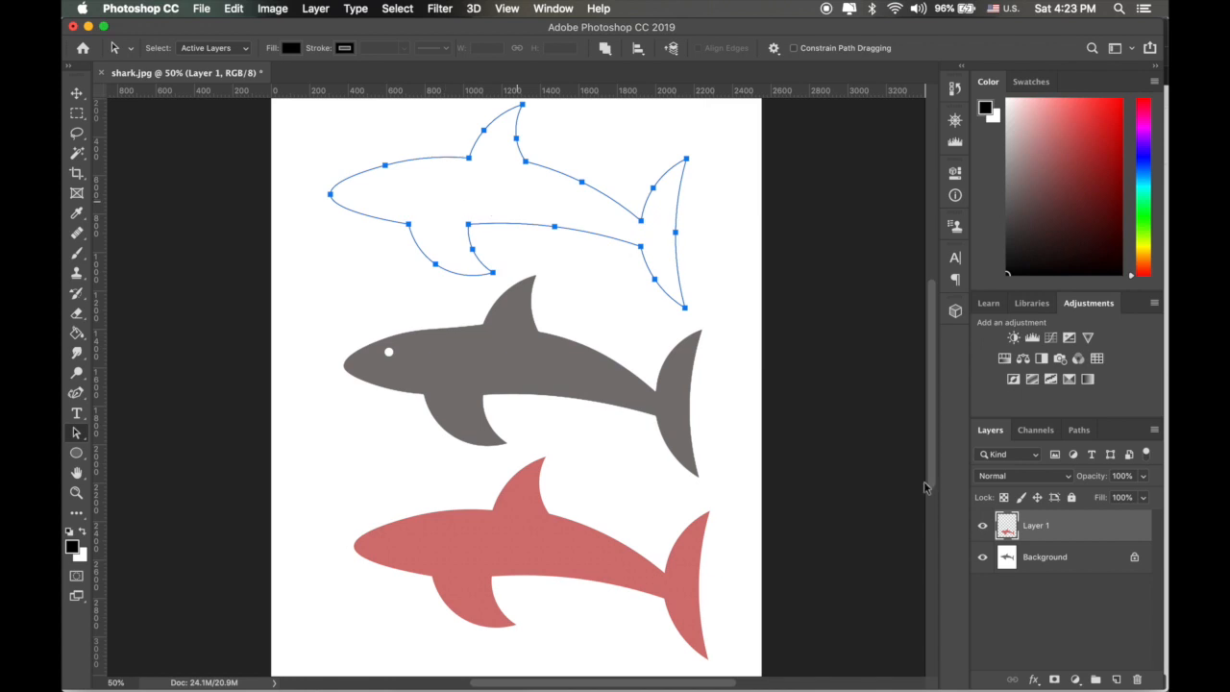
Step: Stroke the work path in black using the 100 px Hard Round Pressure Size brush
left_click(1079, 431)
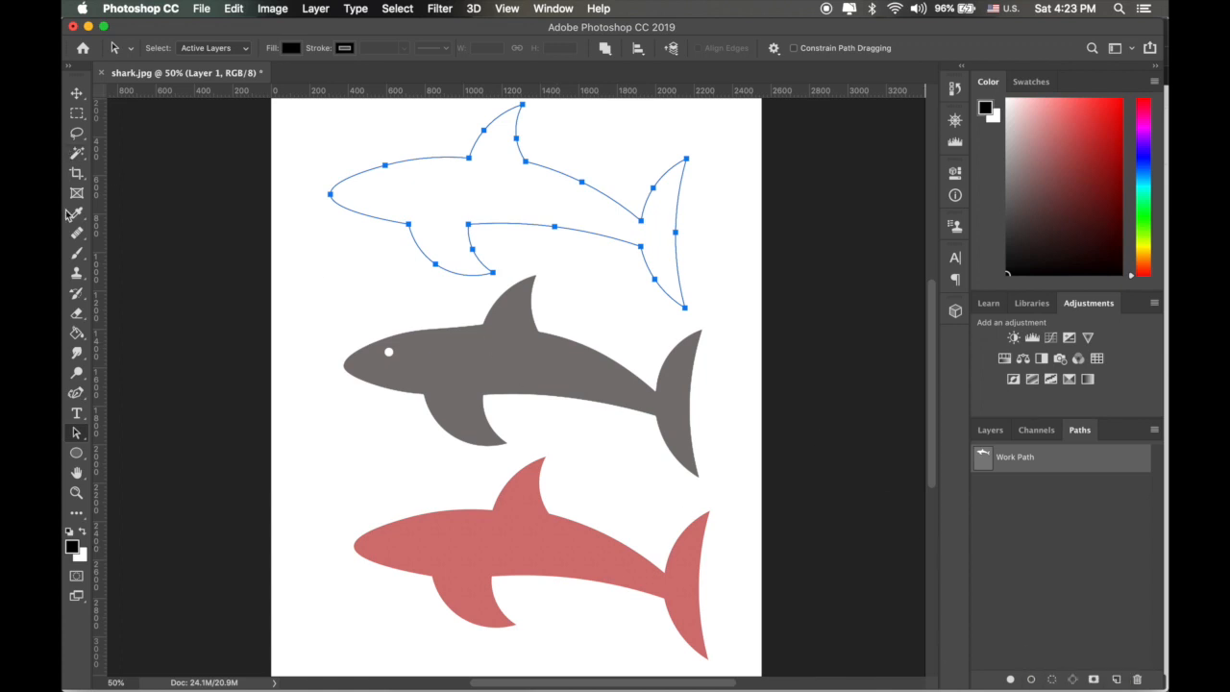
left_click(76, 253)
left_click(130, 252)
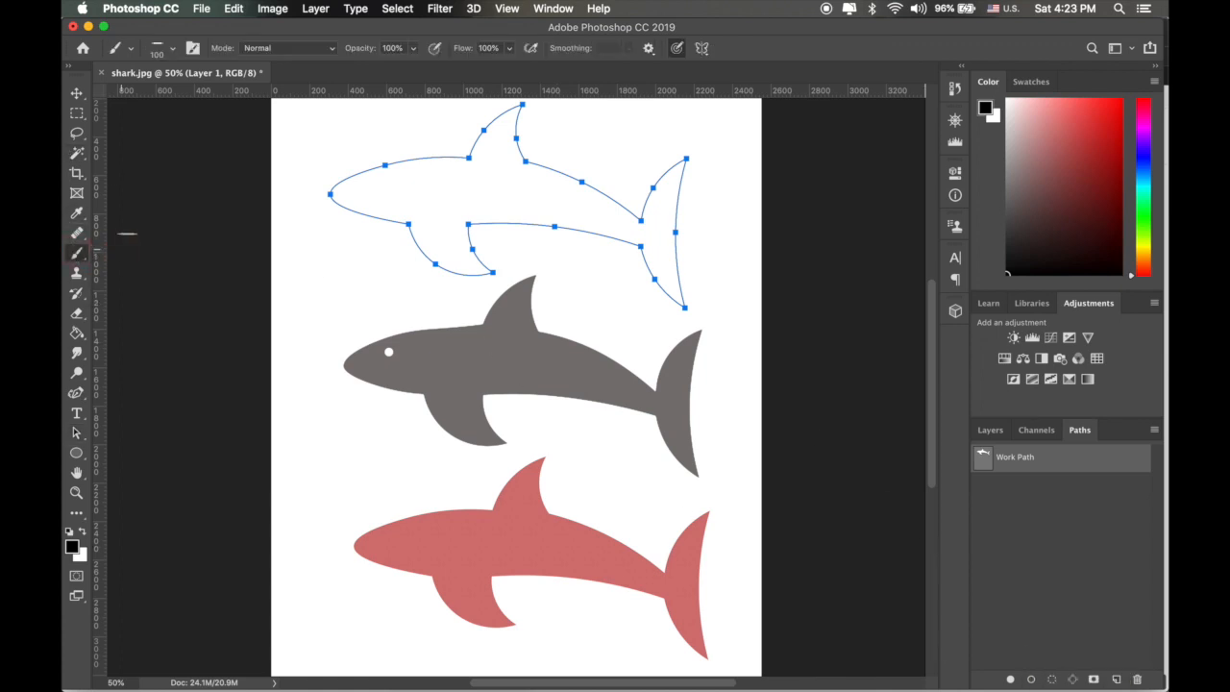
left_click(175, 50)
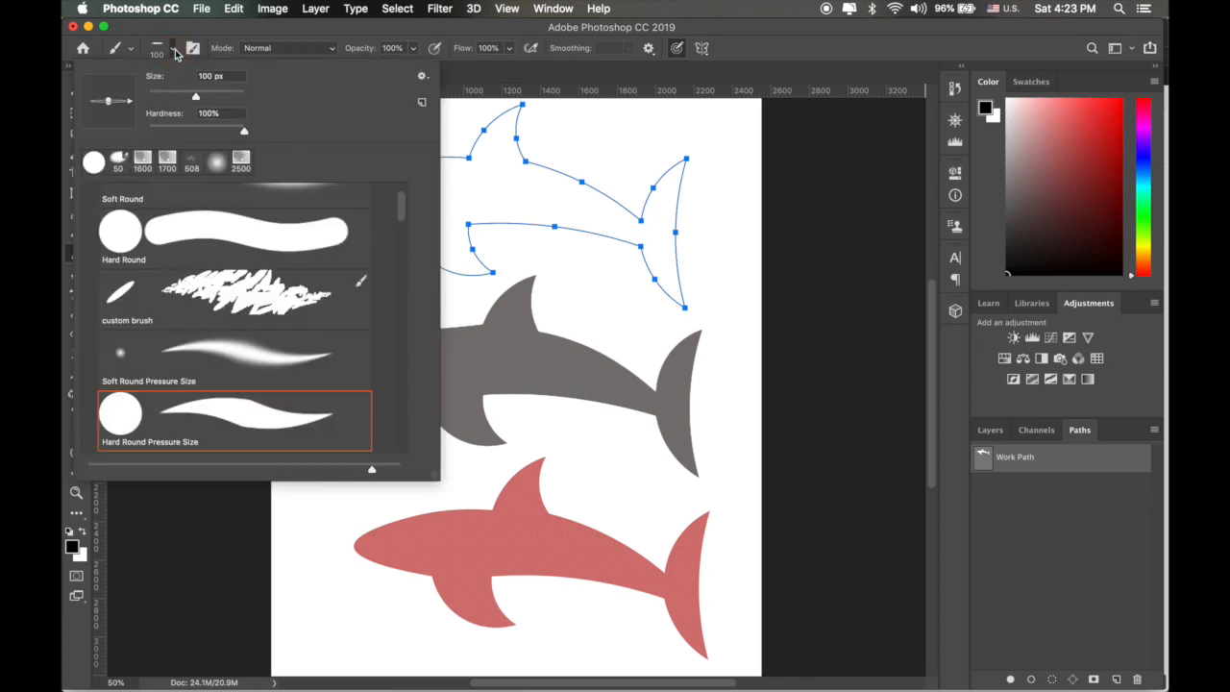
left_click(752, 57)
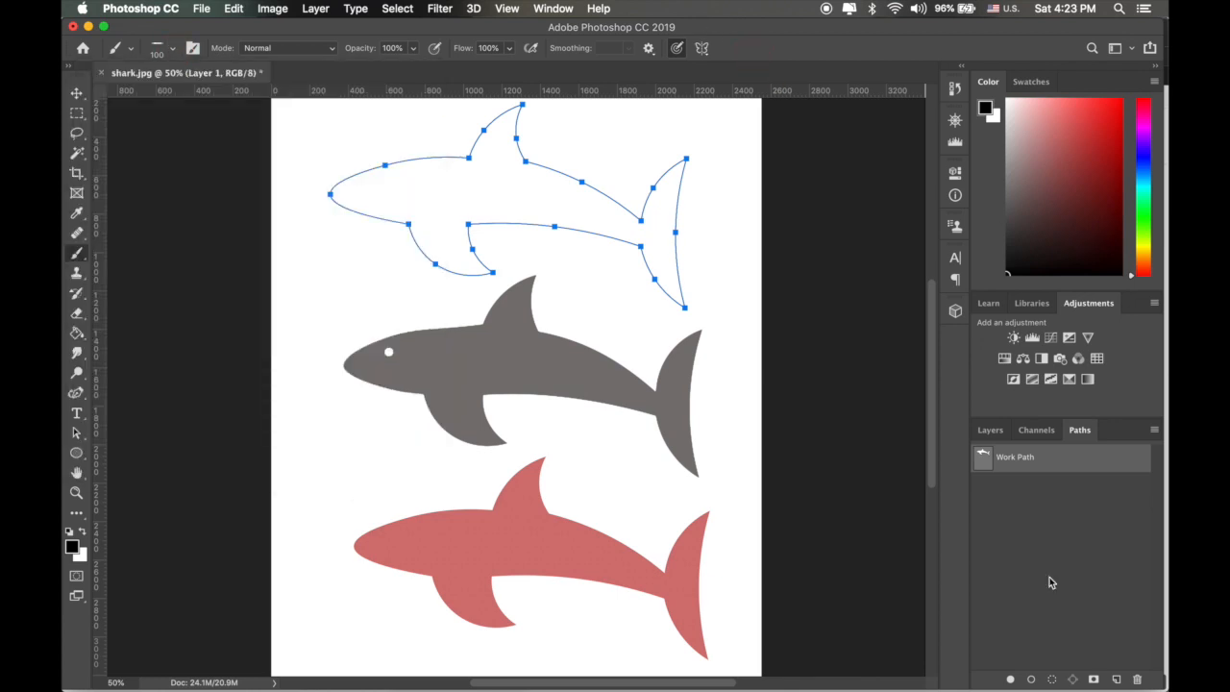
left_click(1032, 680)
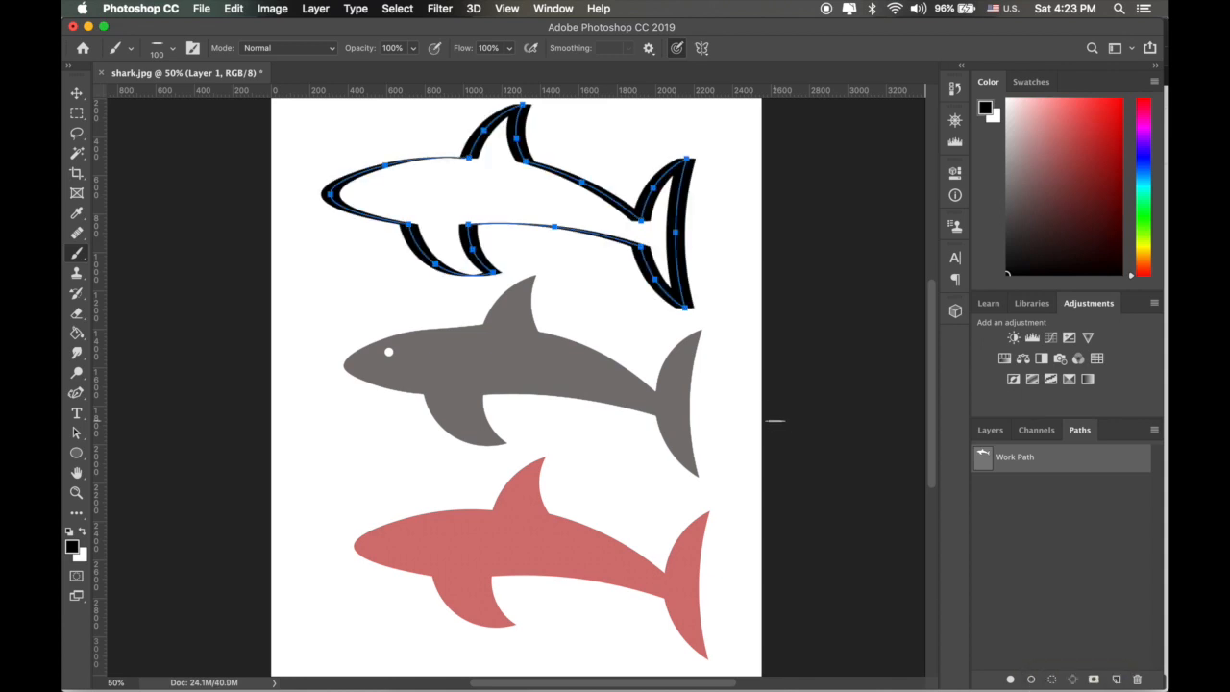
Step: Return to the layer list and activate the Freeform Pen tool
left_click(982, 429)
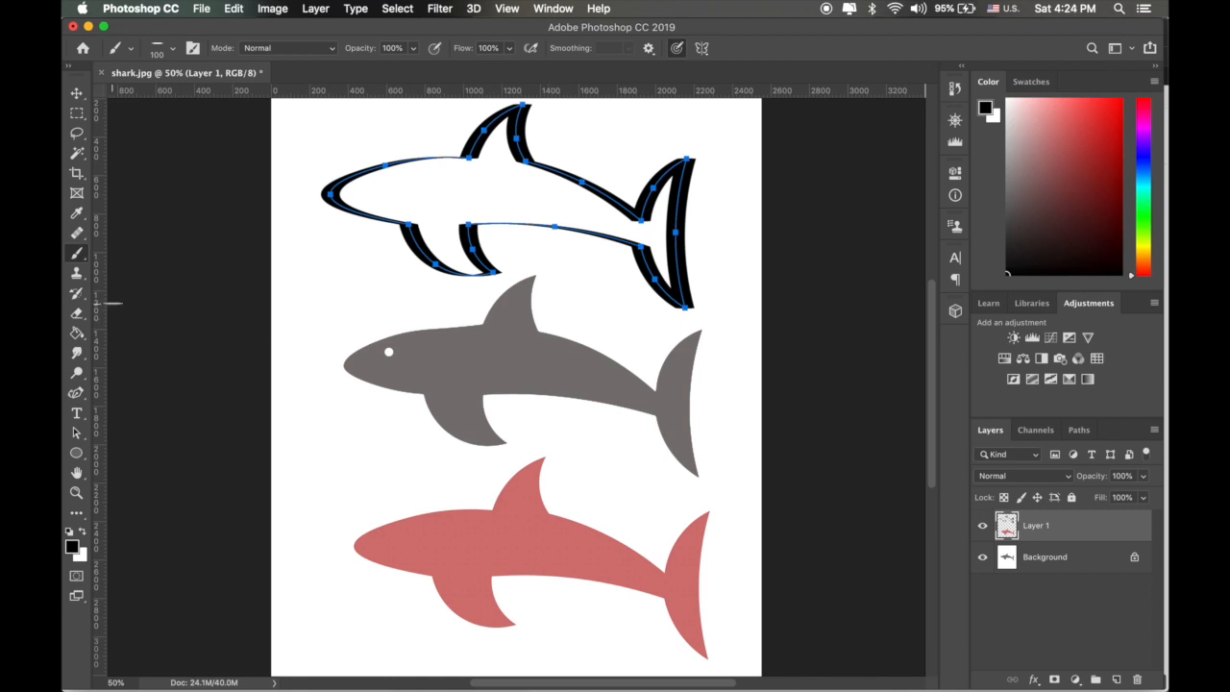
left_click(76, 392)
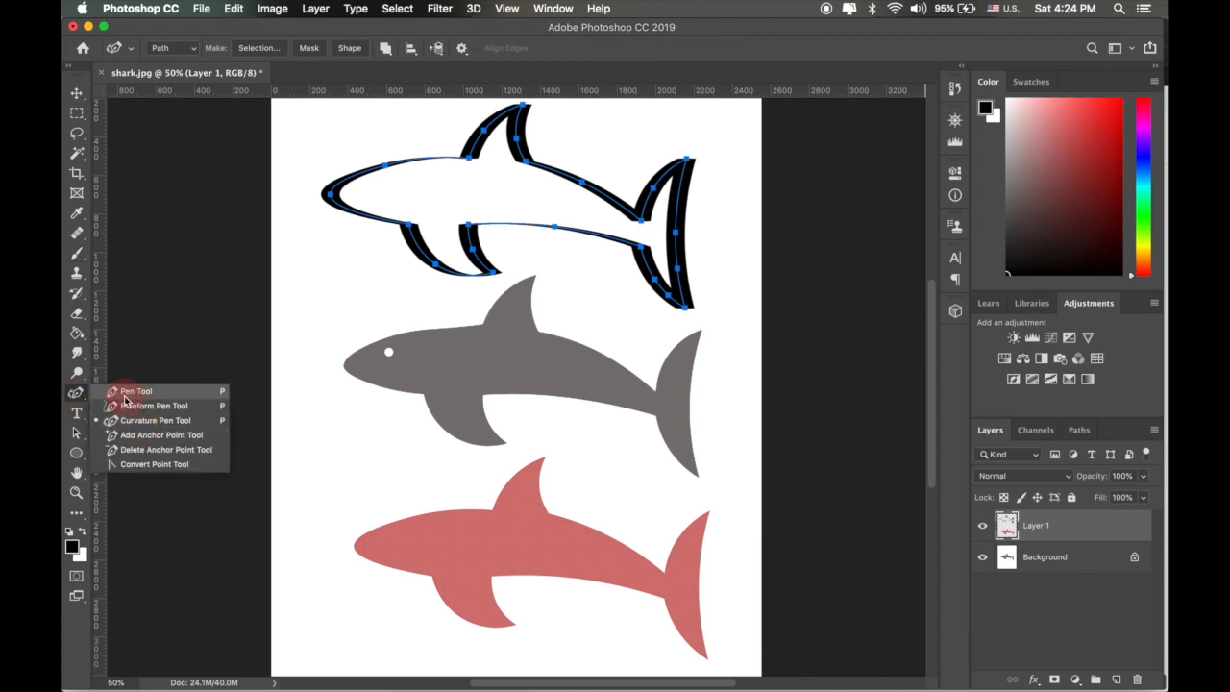
left_click(163, 409)
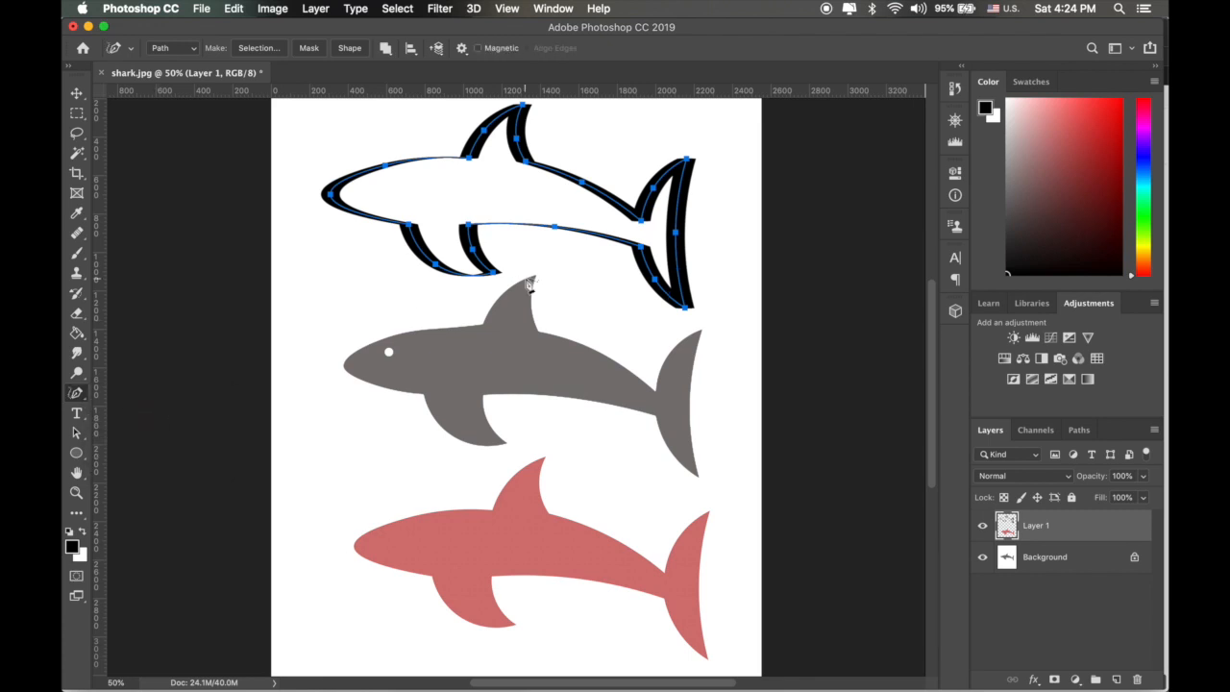